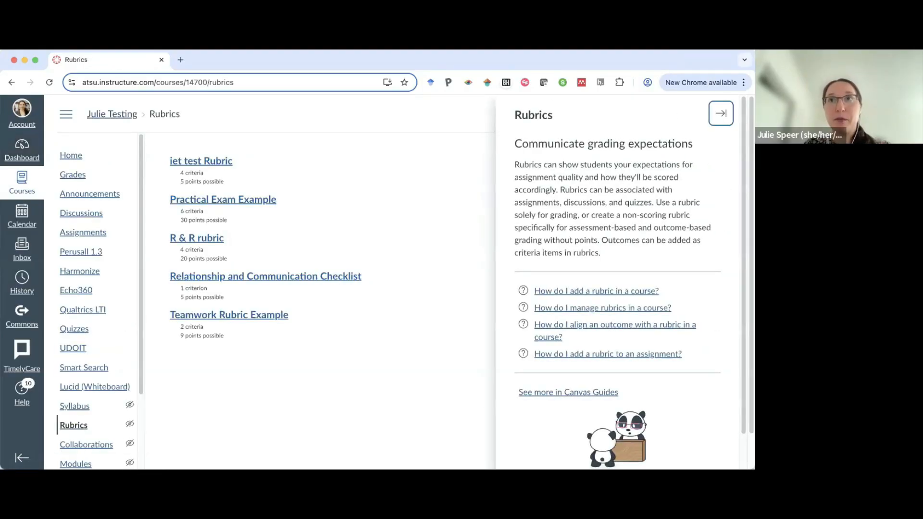
Close the rubrics help panel and add a new rubric titled Skills Pass Off Rubric.
left_click(720, 113)
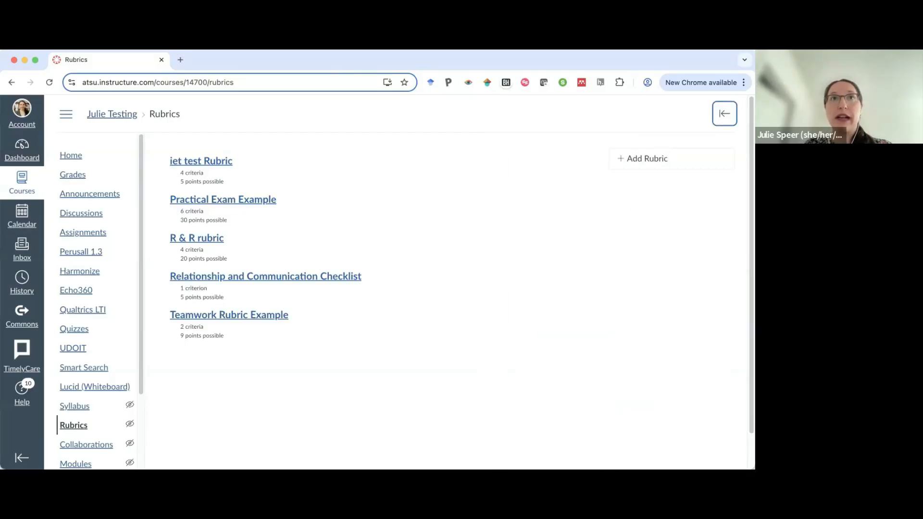
key("super+Tab")
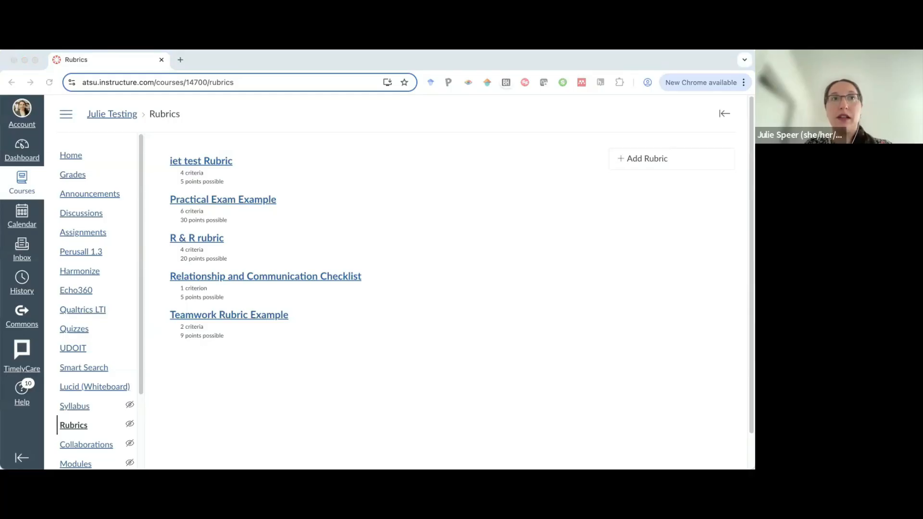
left_click(645, 160)
scroll(385, 308, "down", 2)
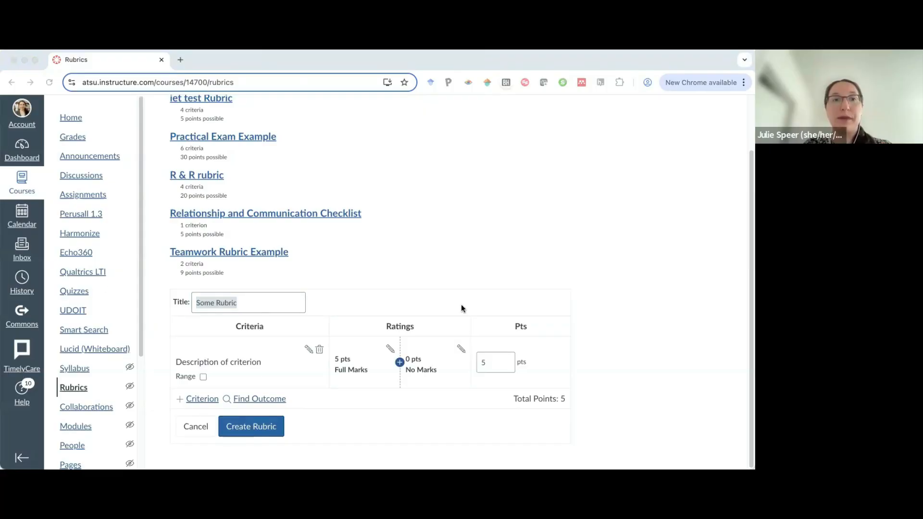
key("BackSpace")
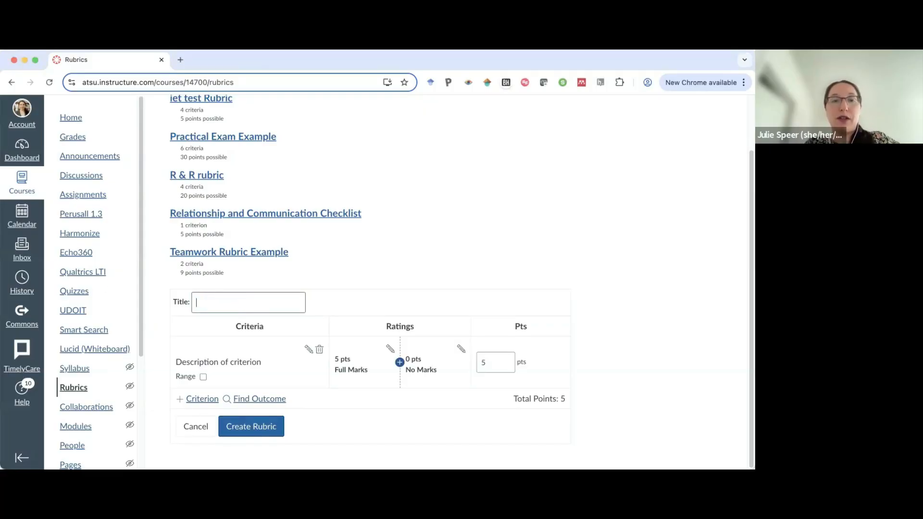
type("Skills Pass Off Rubric")
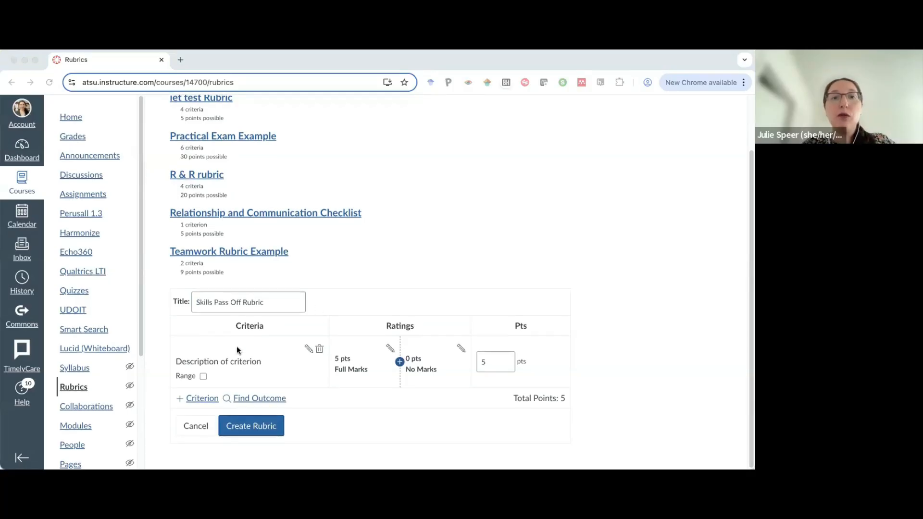
Rename the rubric's first criterion to Accuracy of Procedure.
left_click(281, 362)
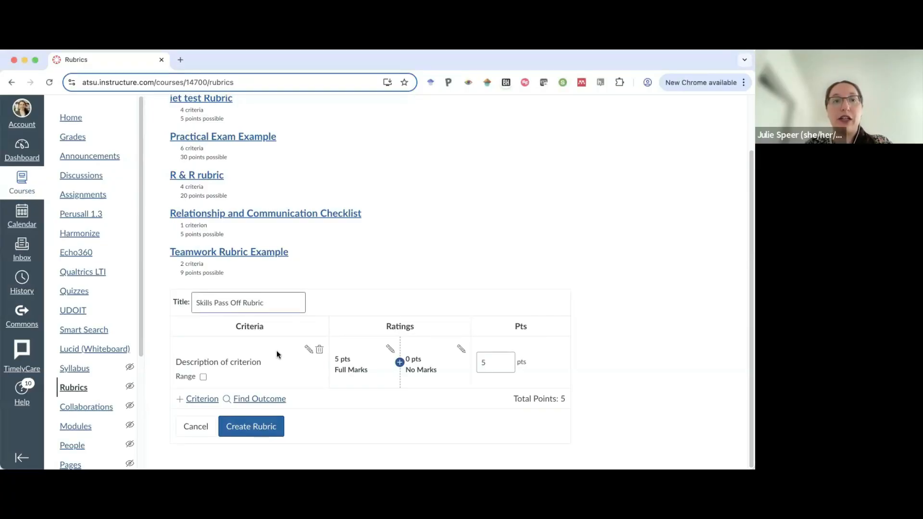
left_click(308, 349)
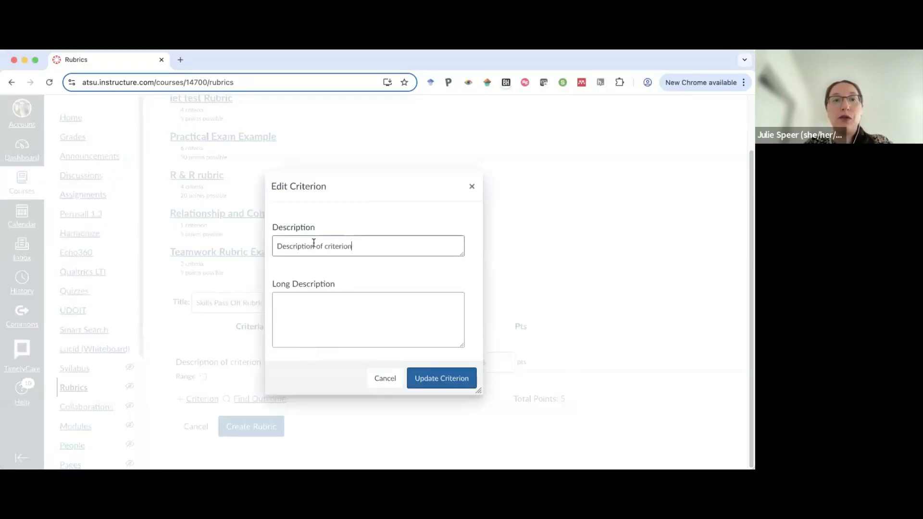
triple_click(311, 247)
type("Ac")
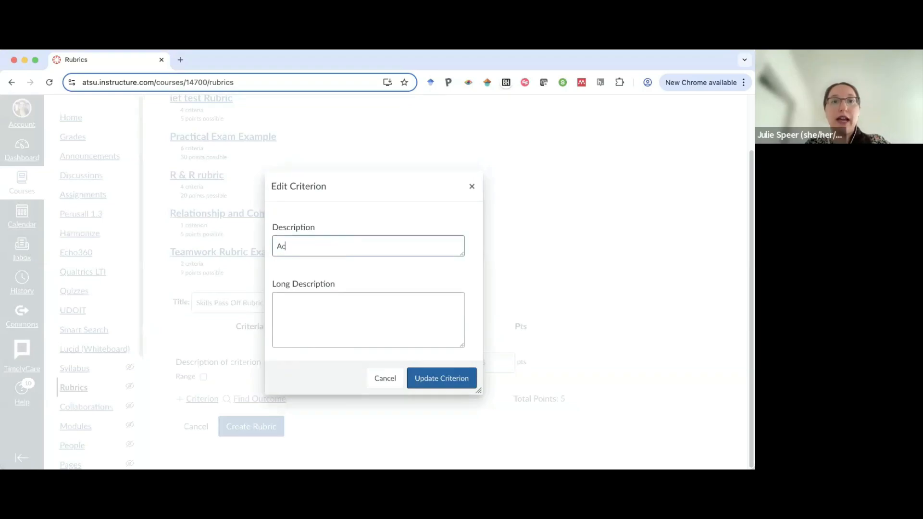
type("curacy of Proce")
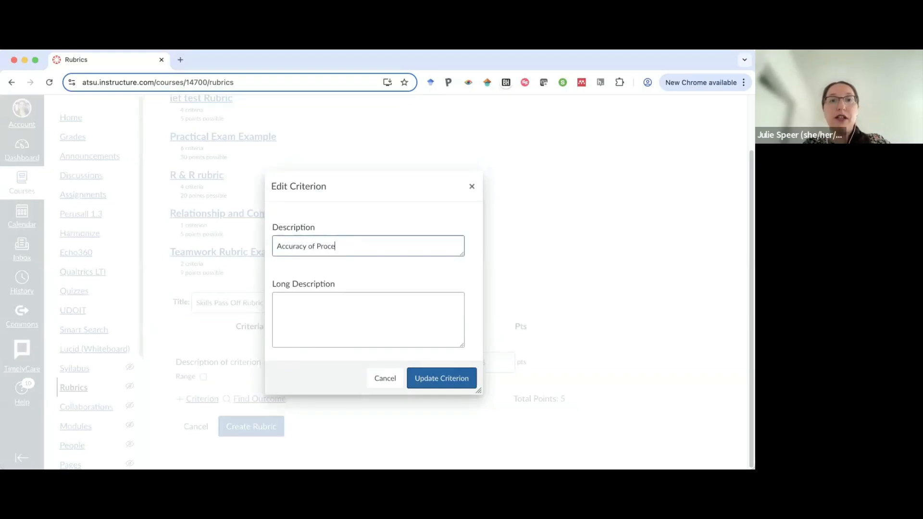
type("dure")
left_click(442, 378)
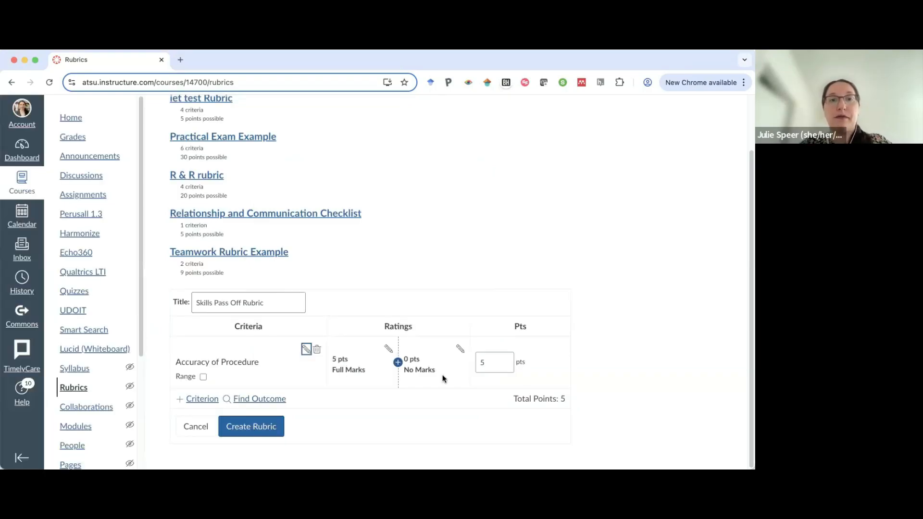
Add a middle rating to Accuracy of Procedure worth 2.5 pts titled Minimal Mistakes.
left_click(397, 362)
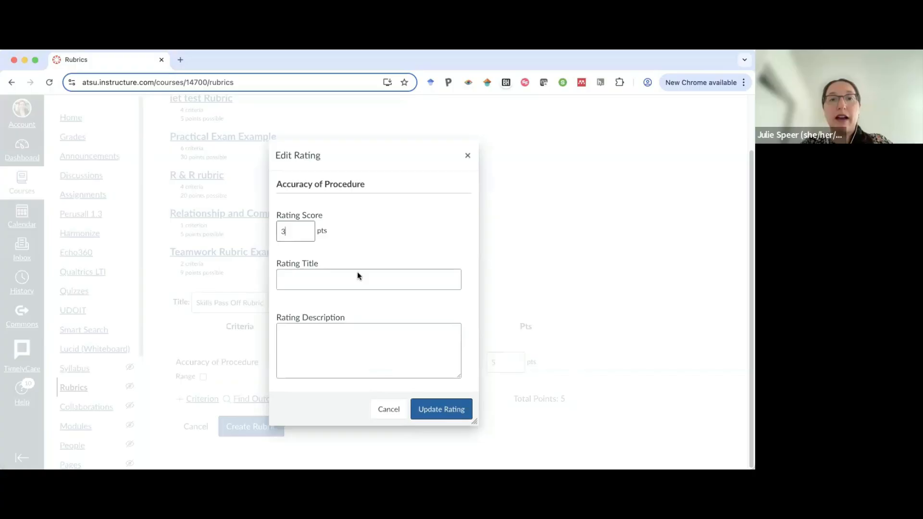
double_click(304, 231)
key("BackSpace")
type("2.5")
left_click(437, 412)
left_click(323, 278)
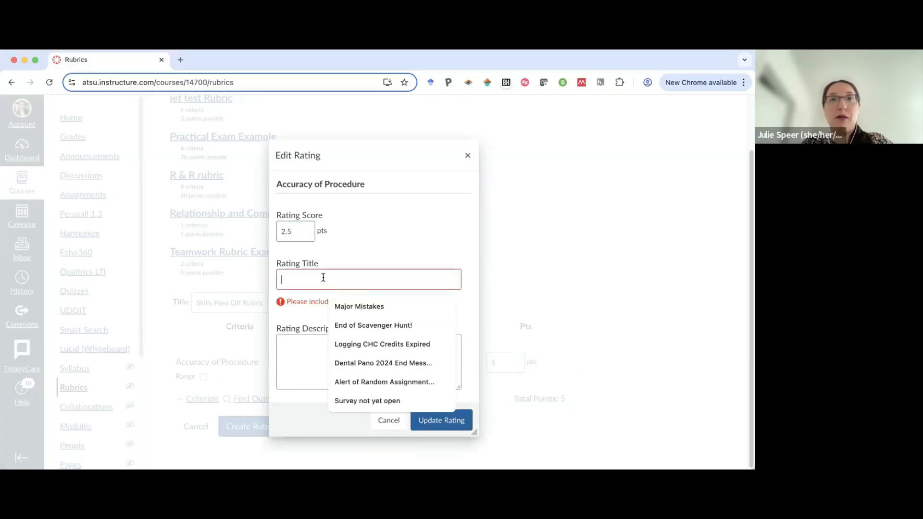
type("Min")
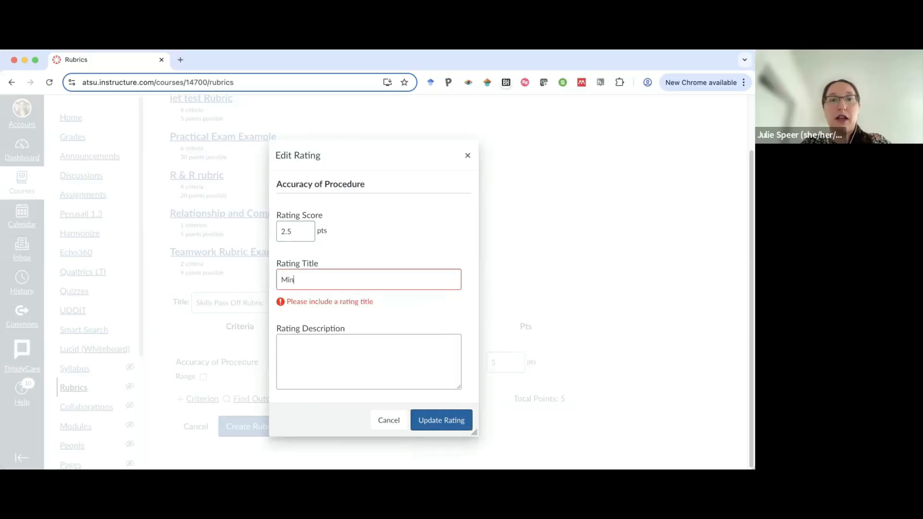
type("imal Mistakes")
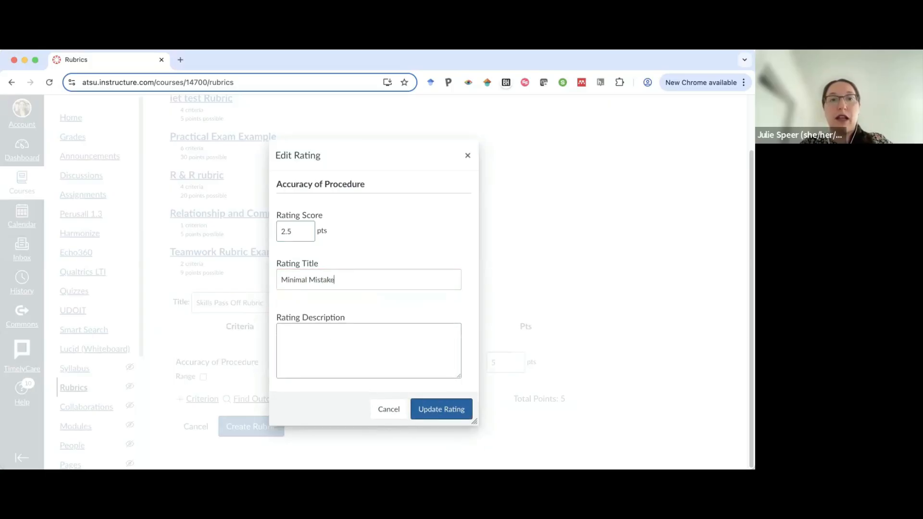
left_click(439, 408)
Retitle the 5-point rating of Accuracy of Procedure as No Mistakes.
left_click(349, 349)
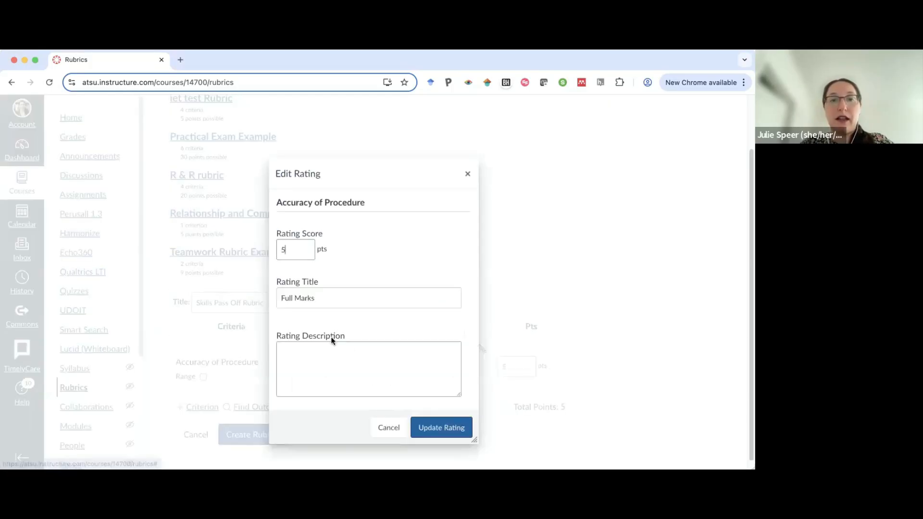
left_click_drag(313, 299, 280, 298)
type("No")
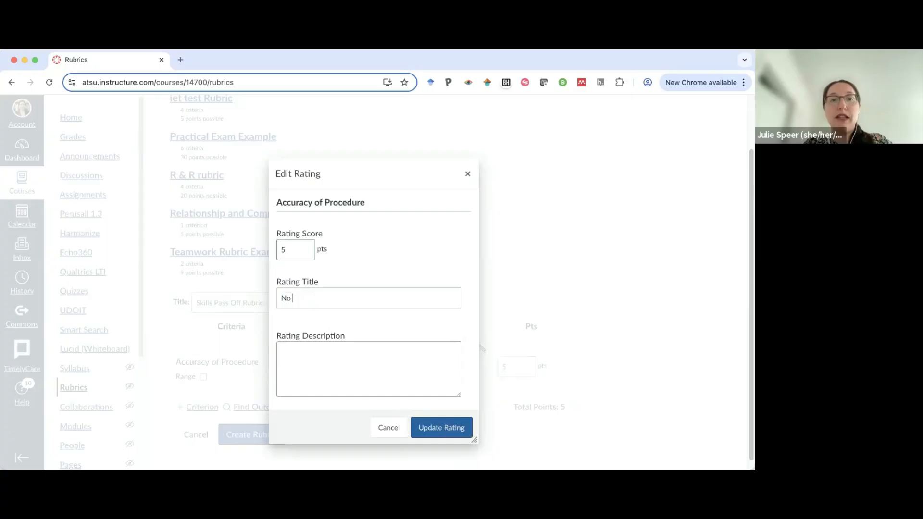
type(" Mistakes")
left_click(439, 429)
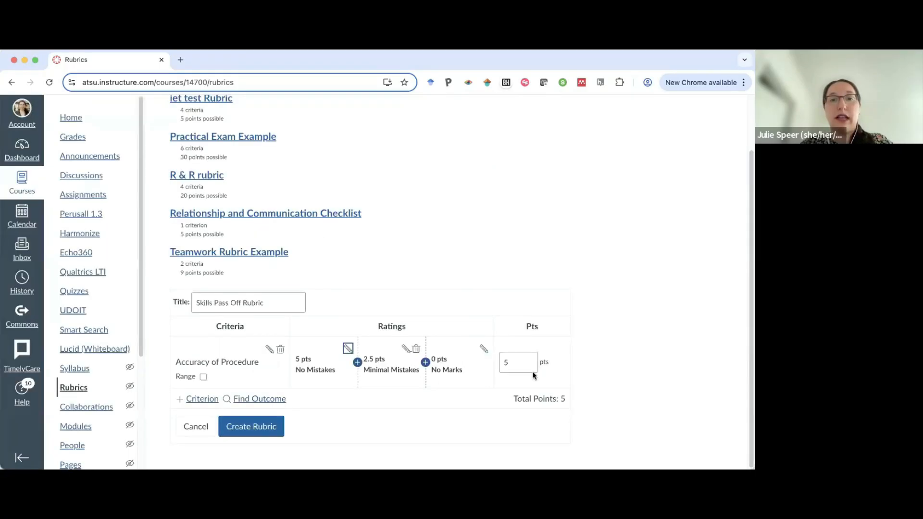
Retitle the 0-point rating of Accuracy of Procedure as Major Mistakes.
left_click(479, 346)
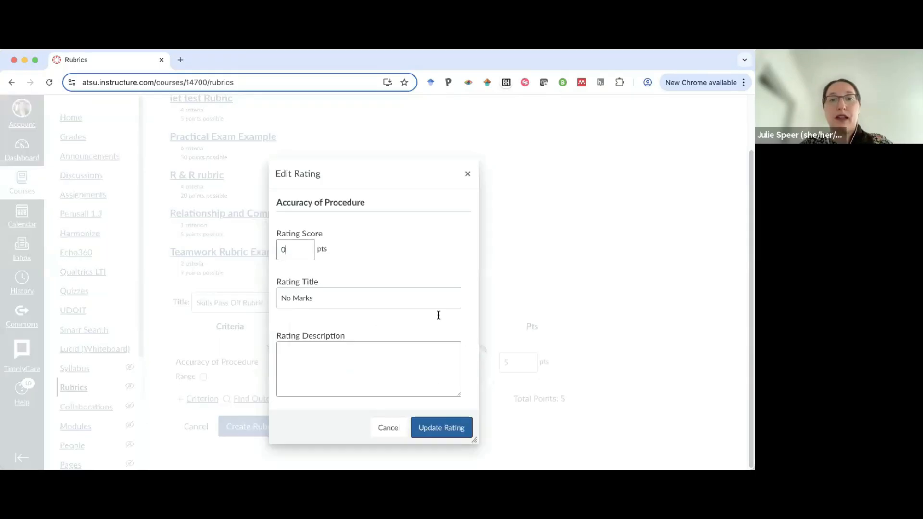
triple_click(344, 291)
type("Major")
left_click(359, 328)
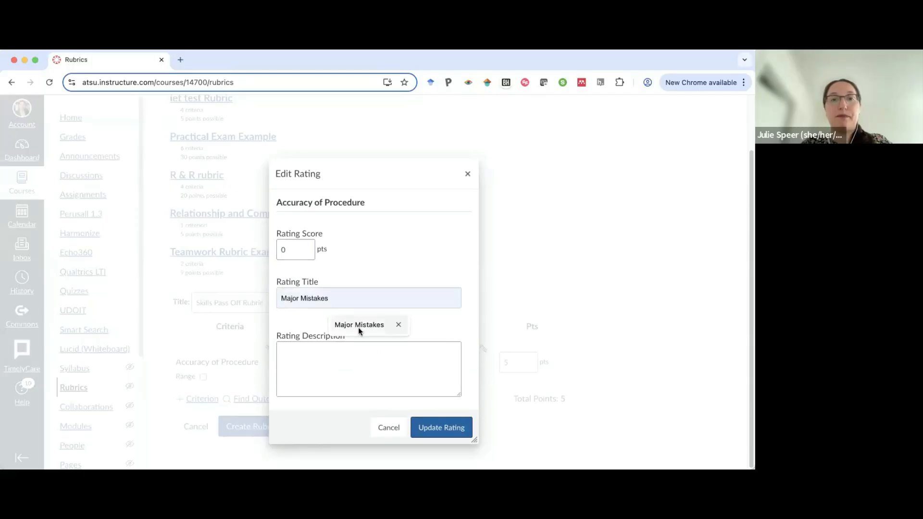
left_click(442, 428)
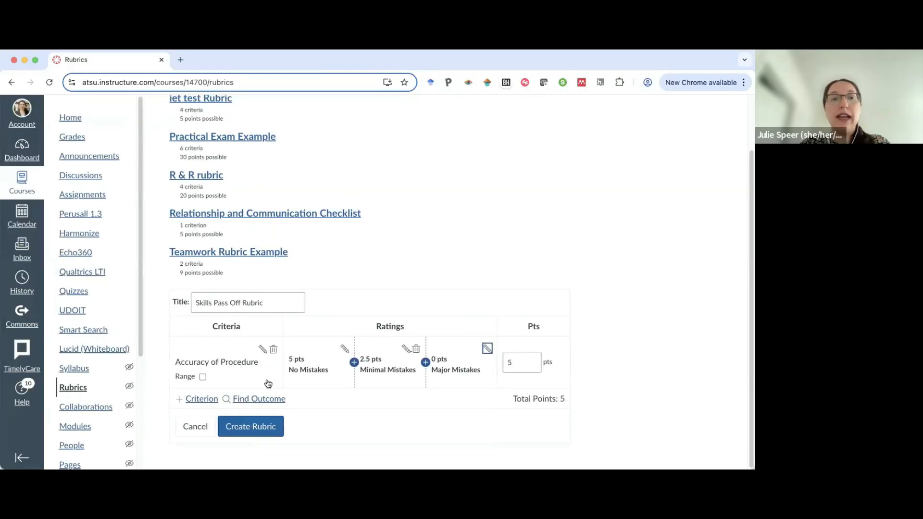
Duplicate the Accuracy of Procedure criterion and rename the copy to Instructor Intervention.
left_click(202, 399)
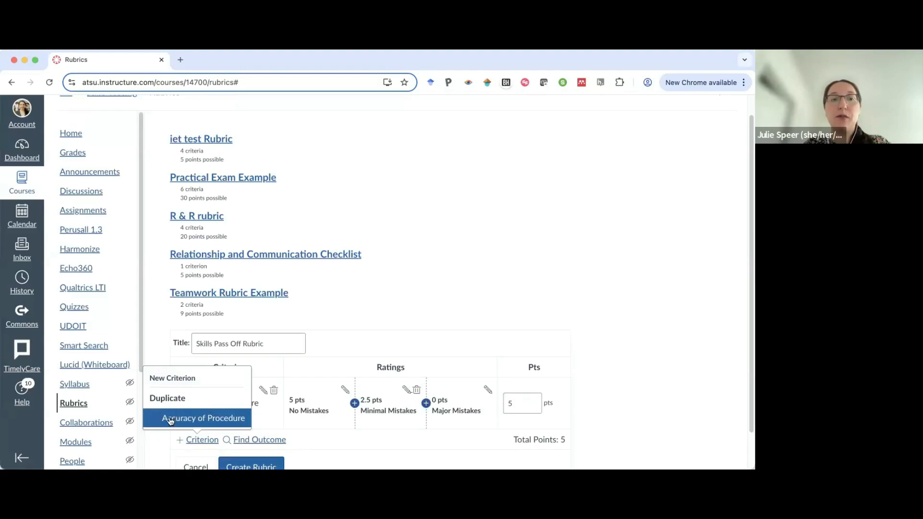
left_click(171, 419)
triple_click(313, 269)
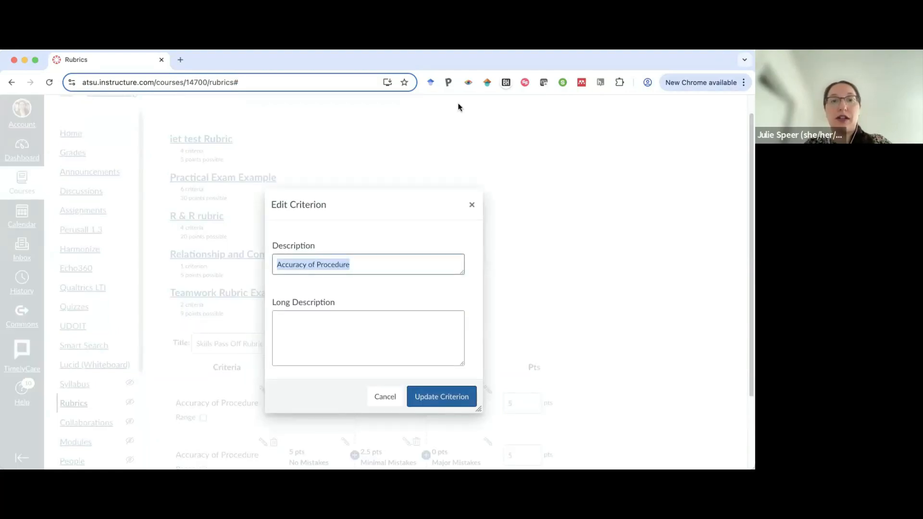
type("Instructor")
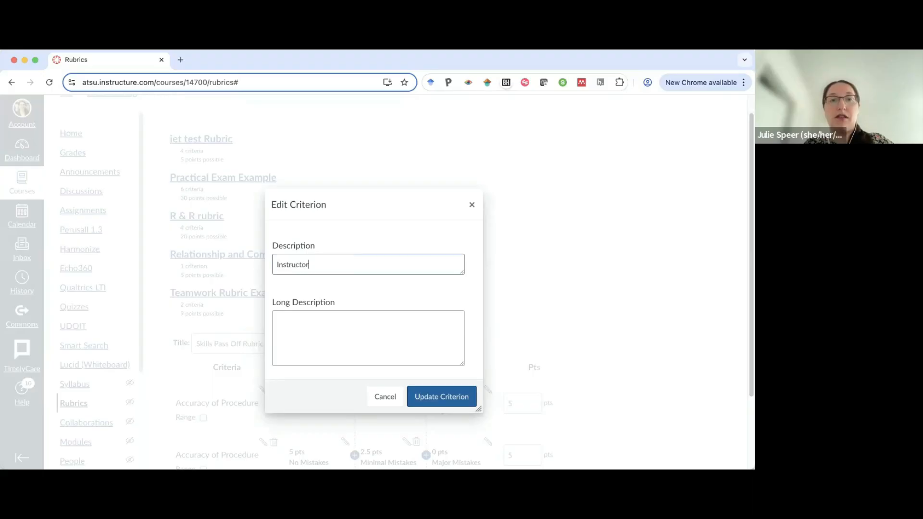
type(" Intervention")
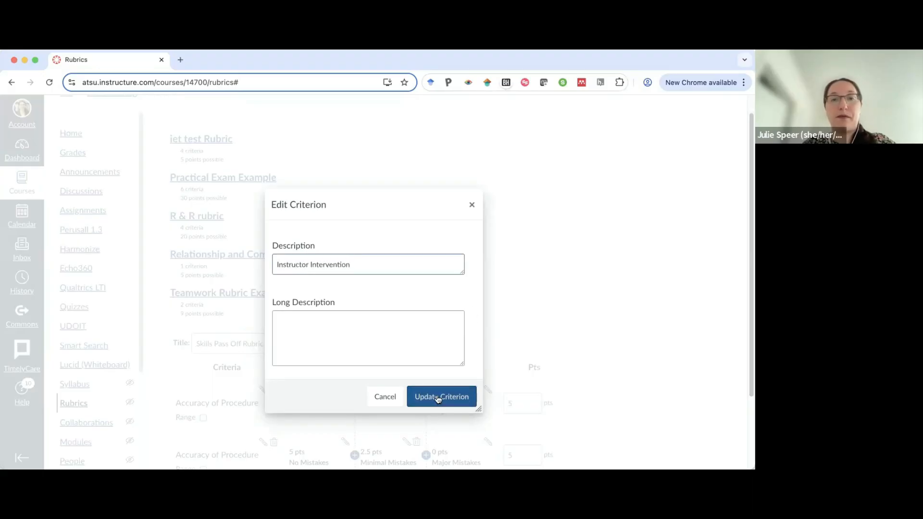
left_click(438, 397)
Retitle the 5-point rating of Instructor Intervention as No Intervention Needed.
left_click(264, 349)
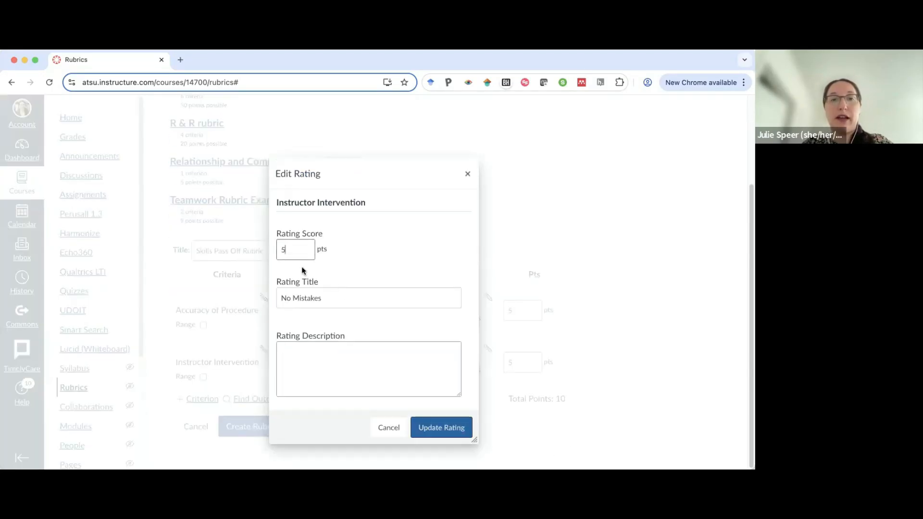
triple_click(302, 295)
type("No Interv")
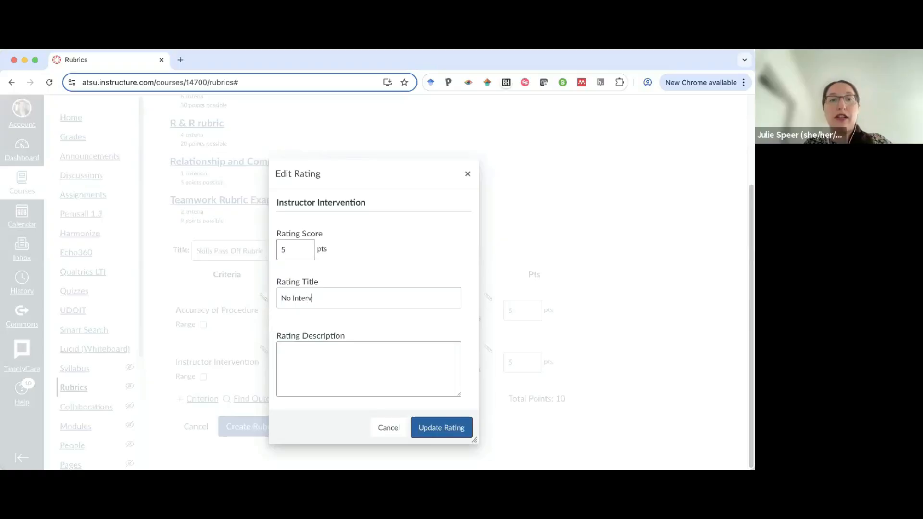
type("ention Needed")
left_click(429, 427)
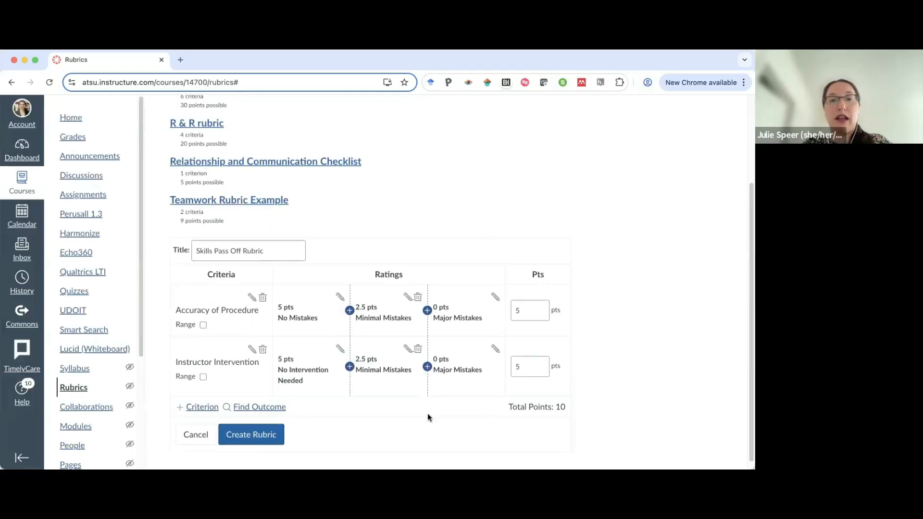
Delete the 2.5-point rating from Instructor Intervention and retitle its 0-point rating Instructor Intervention Needed.
left_click(418, 349)
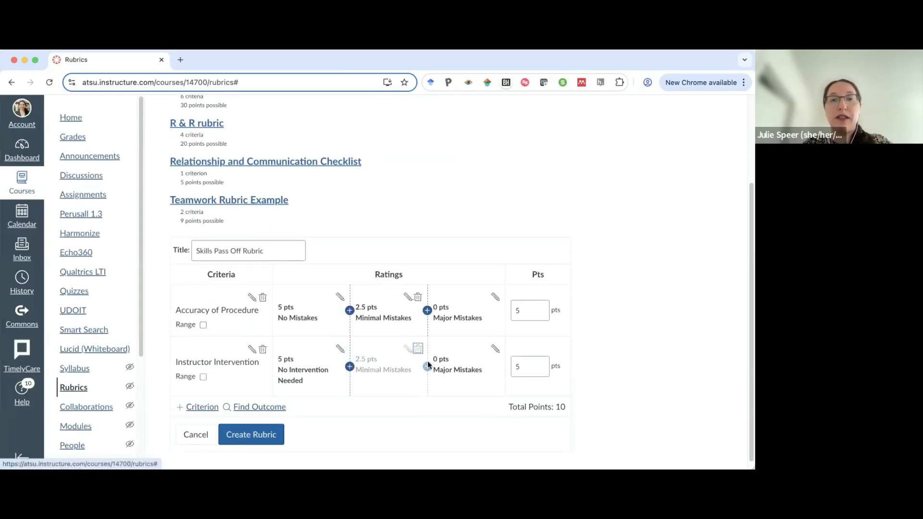
left_click(488, 348)
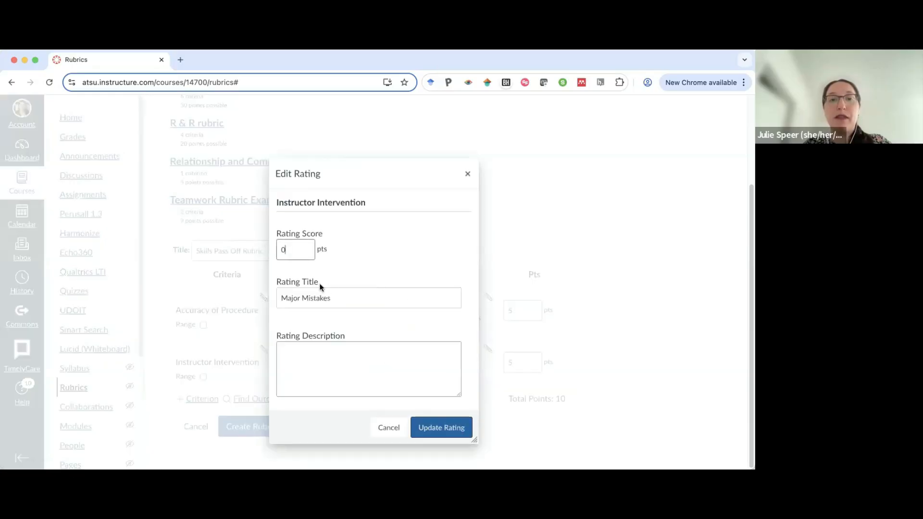
triple_click(316, 297)
type("Instructor Intervention Needed")
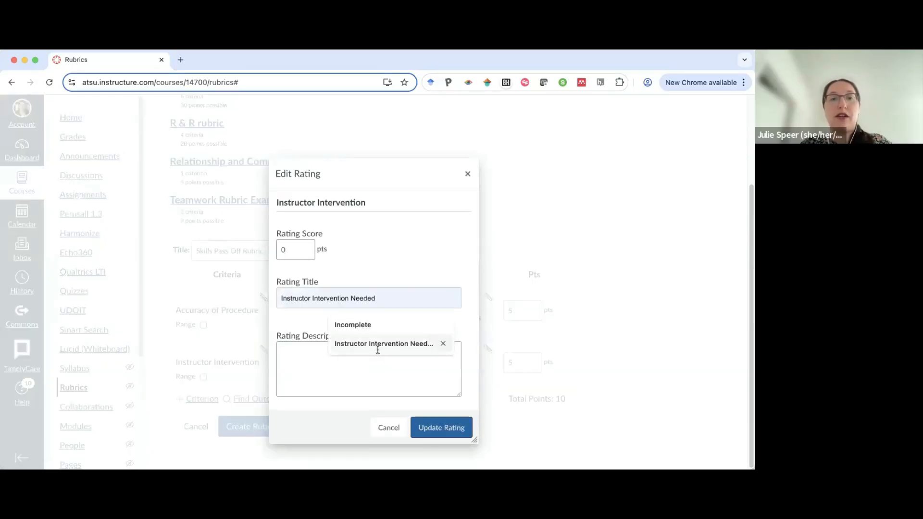
left_click(379, 343)
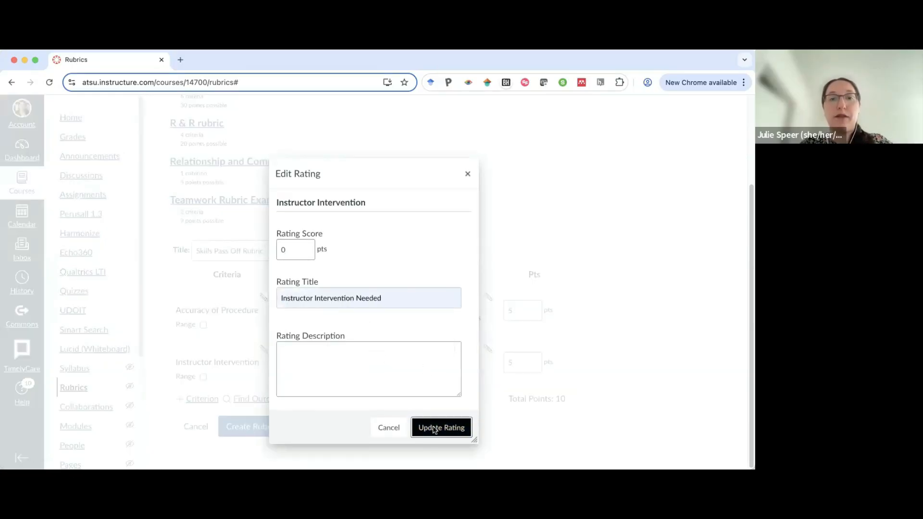
left_click(441, 428)
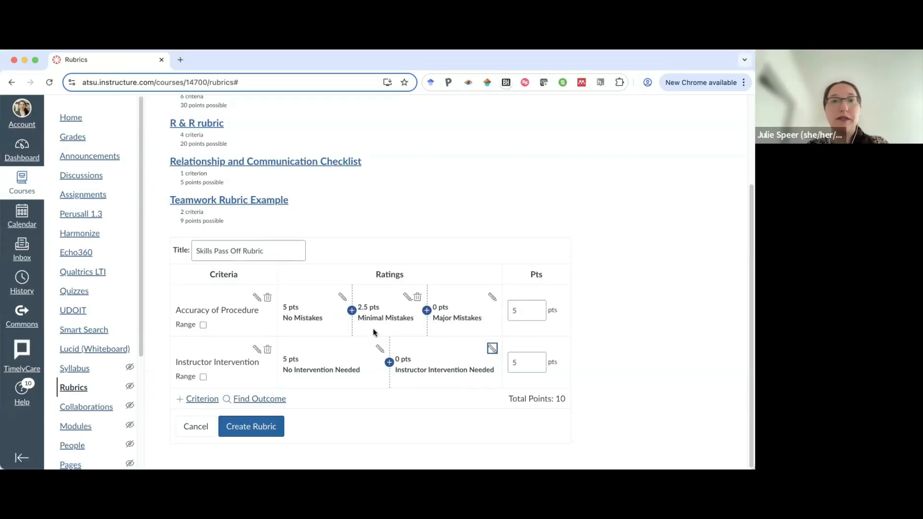
Create the Skills Pass Off Rubric.
left_click(247, 432)
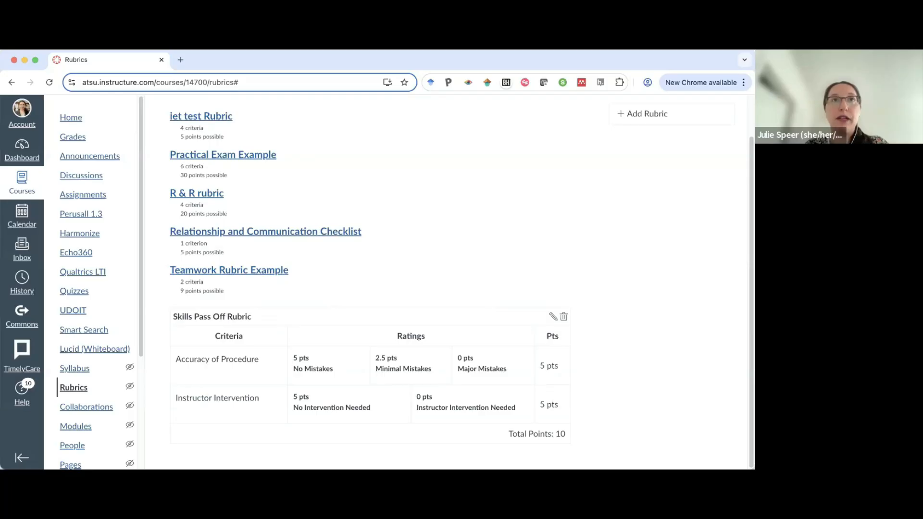
scroll(429, 256, "up", 2)
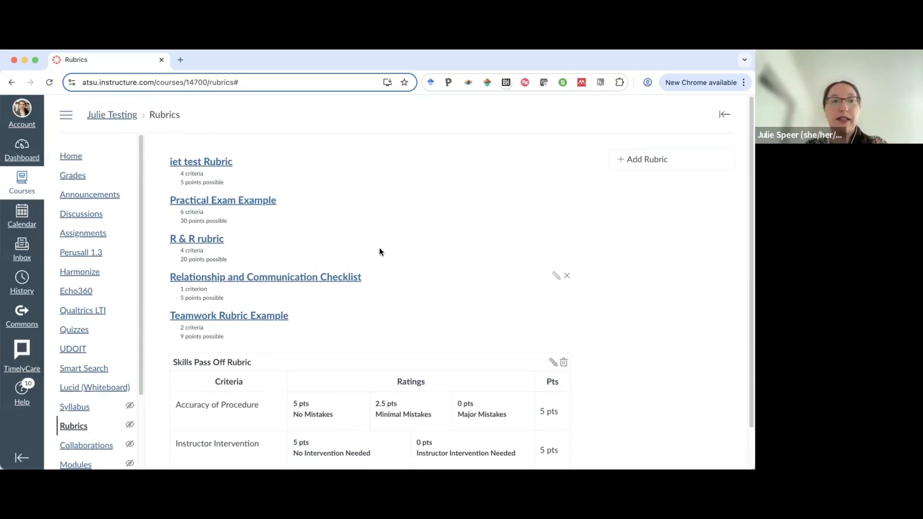
Create a new assignment named Week 1 Skills Pass Off.
left_click(78, 235)
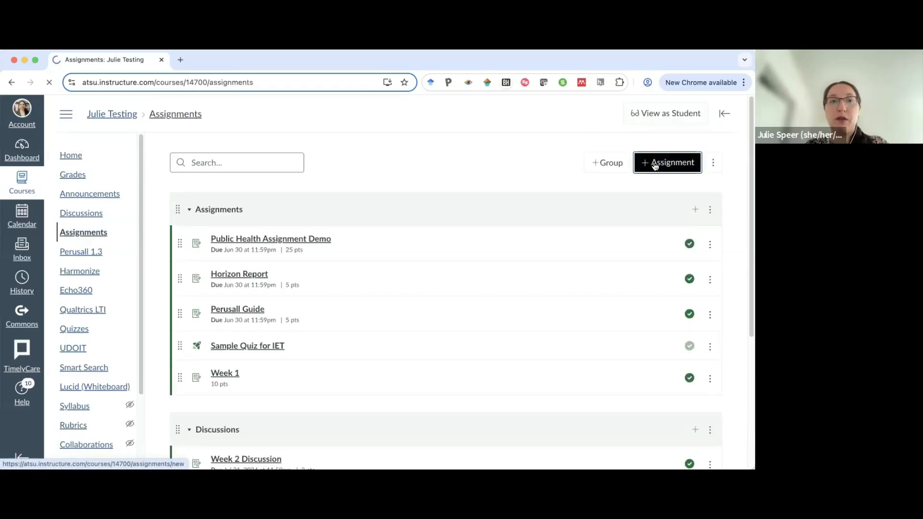
left_click(655, 165)
left_click(247, 234)
type("We")
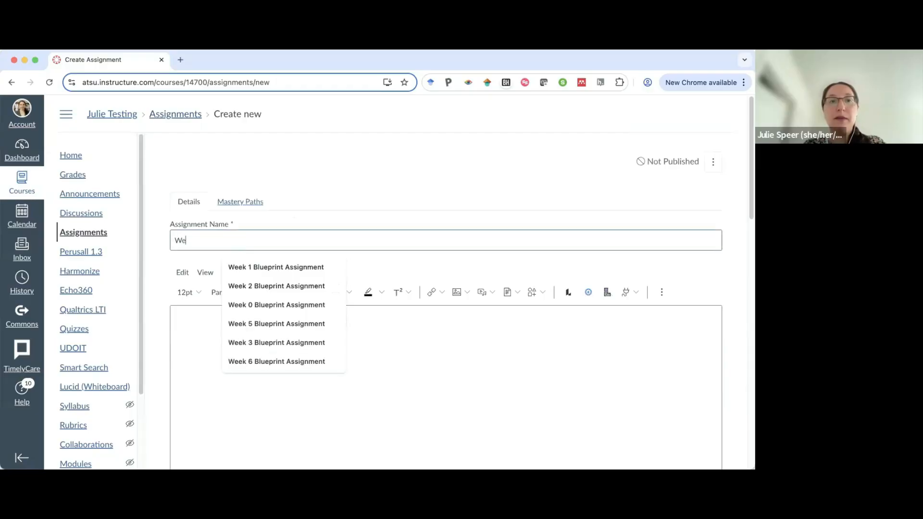
type("ek 1 Skills ")
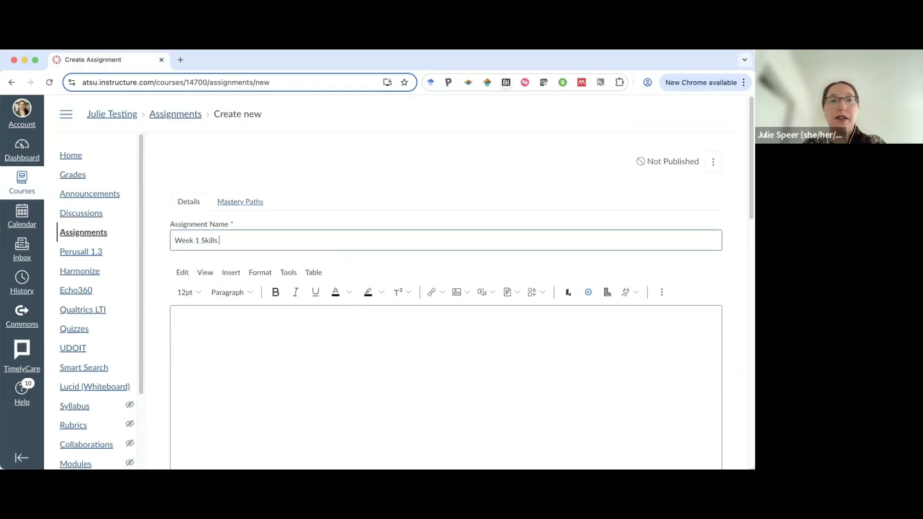
type("Pass Off")
Add the description "Skill: Taking BP" to the assignment.
left_click(254, 345)
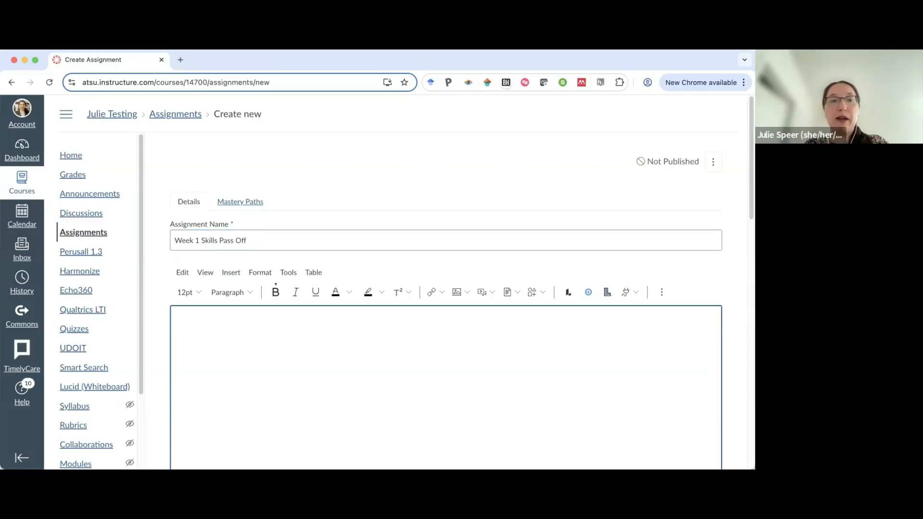
type("Skill:")
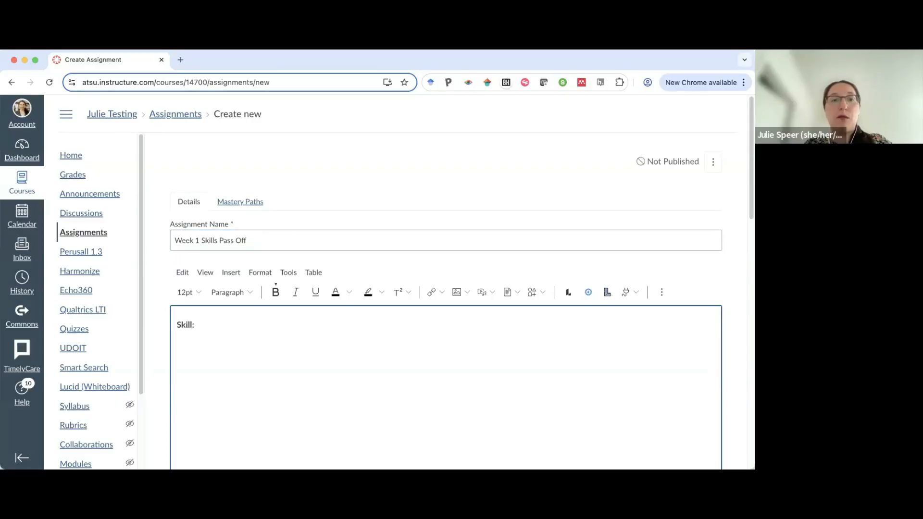
type(" Taking BP")
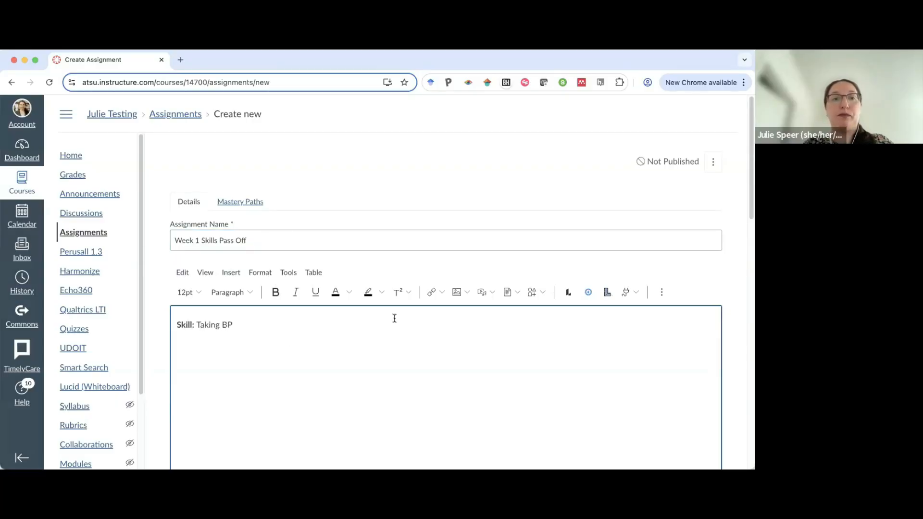
Place the assignment in the Weekly Skill Pass Offs assignment group.
scroll(393, 318, "down", 3)
scroll(527, 333, "down", 1)
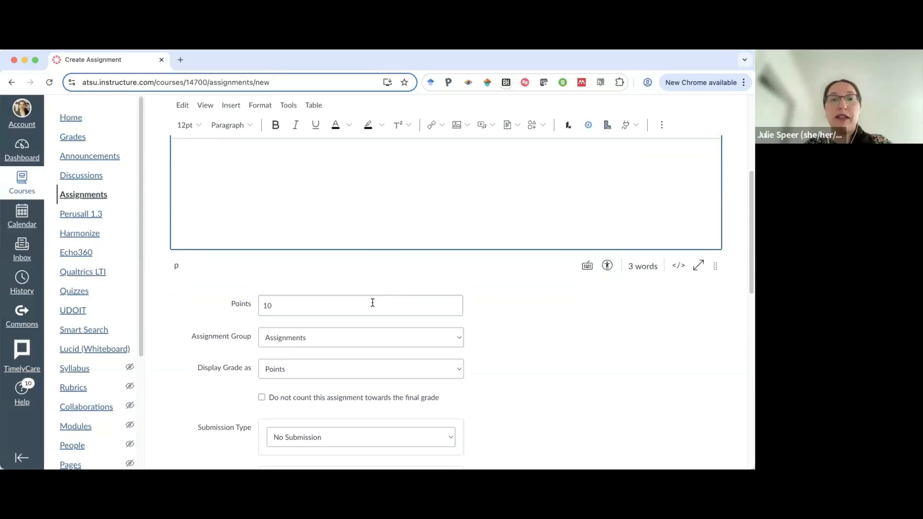
scroll(397, 308, "down", 1)
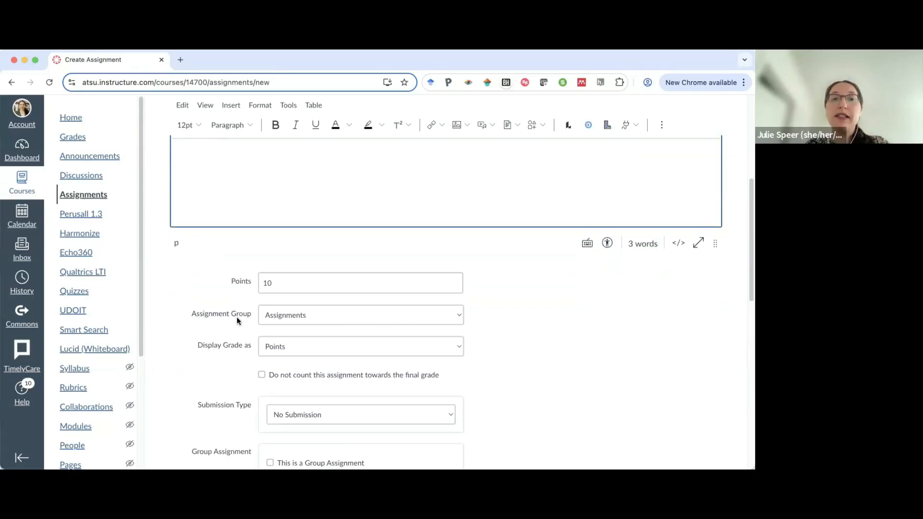
left_click(292, 317)
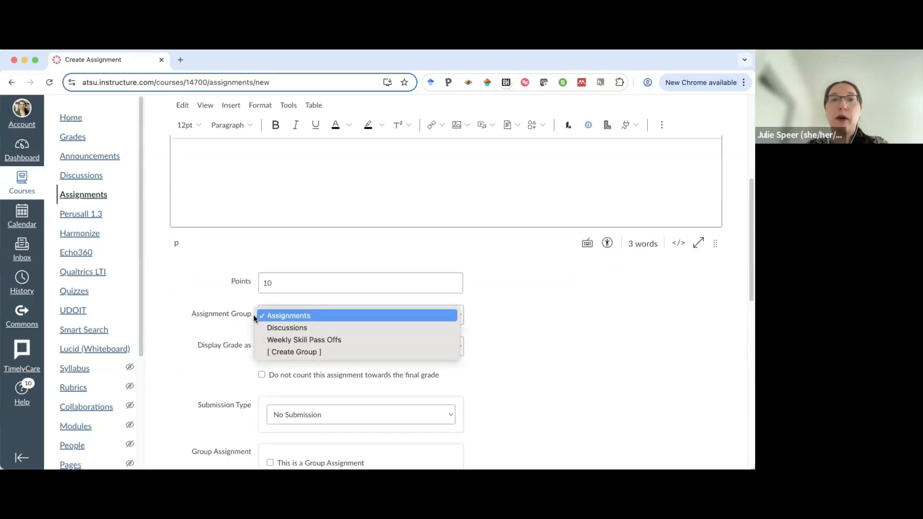
left_click(299, 342)
Review the remaining assignment settings further down the form.
scroll(523, 318, "down", 1)
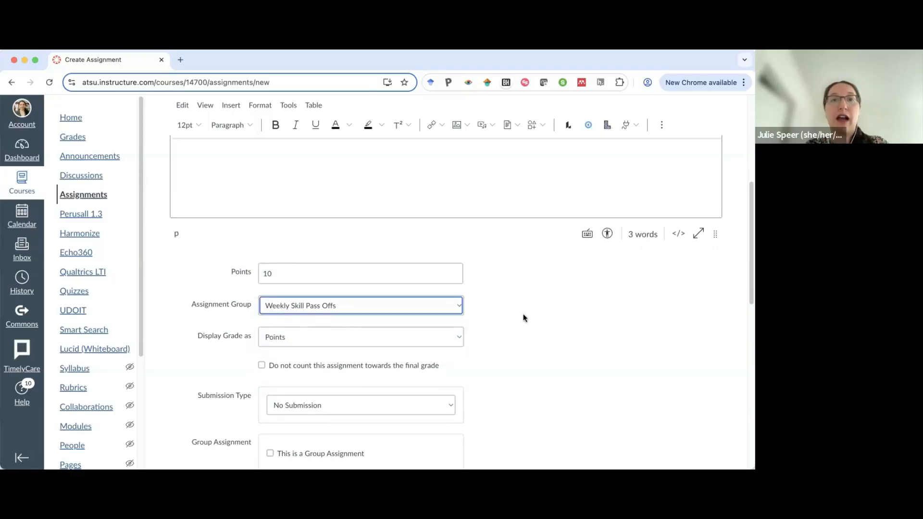
scroll(491, 289, "down", 3)
scroll(490, 292, "down", 3)
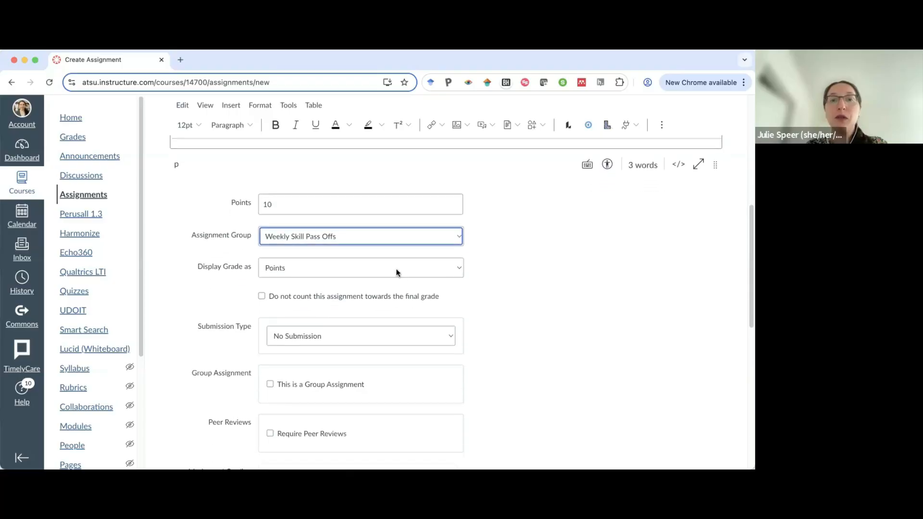
scroll(520, 284, "down", 15)
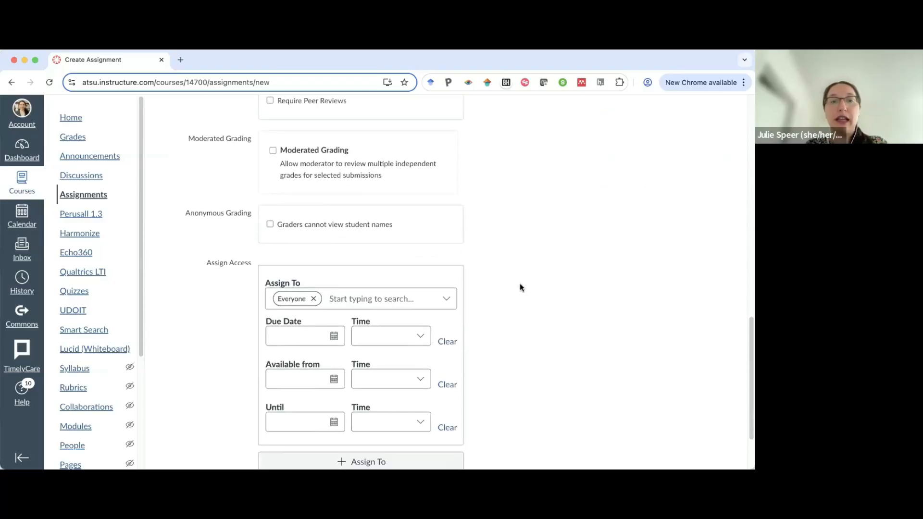
scroll(520, 288, "up", 10)
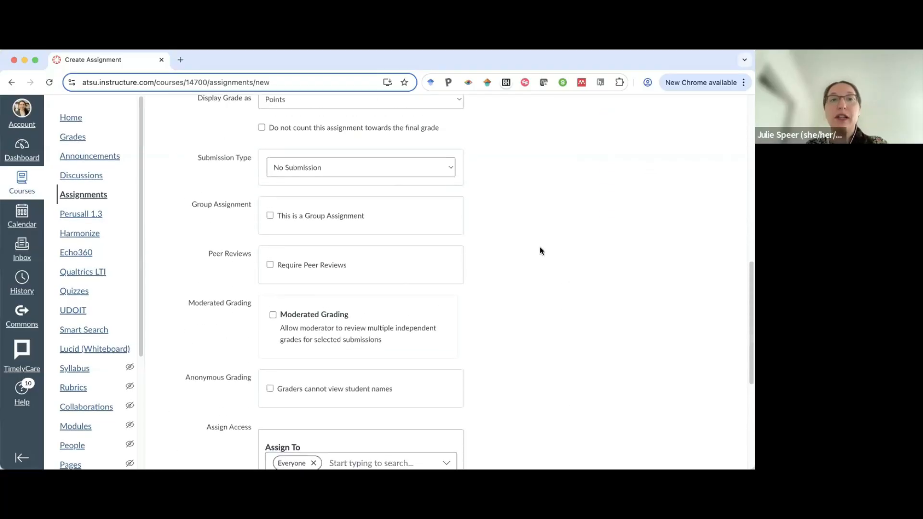
scroll(431, 224, "up", 1)
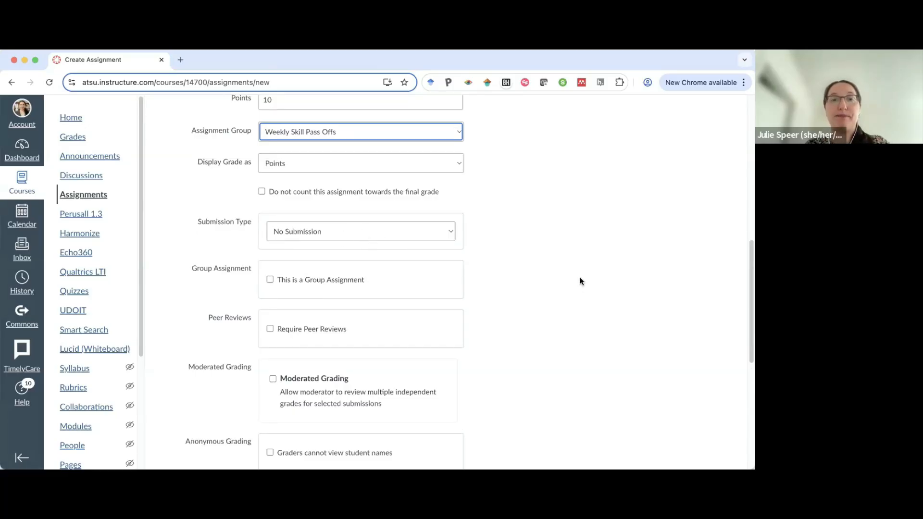
scroll(580, 282, "down", 10)
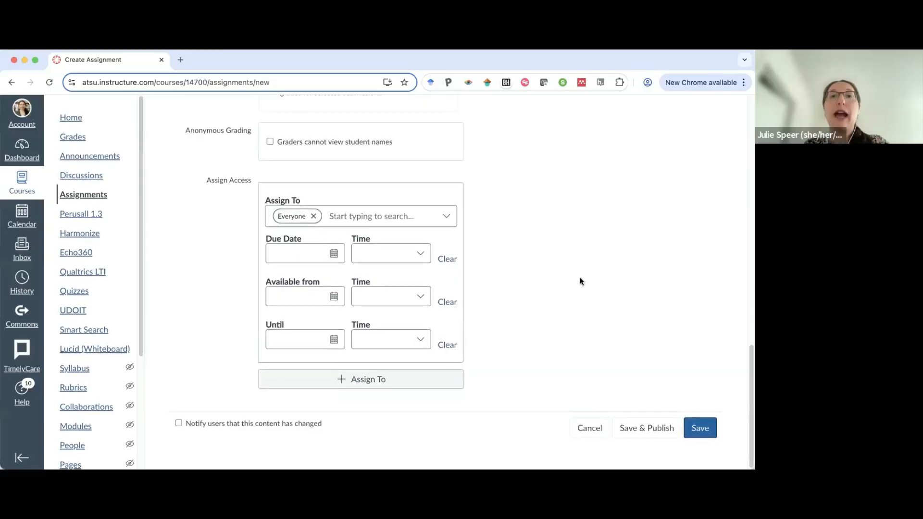
scroll(580, 282, "up", 10)
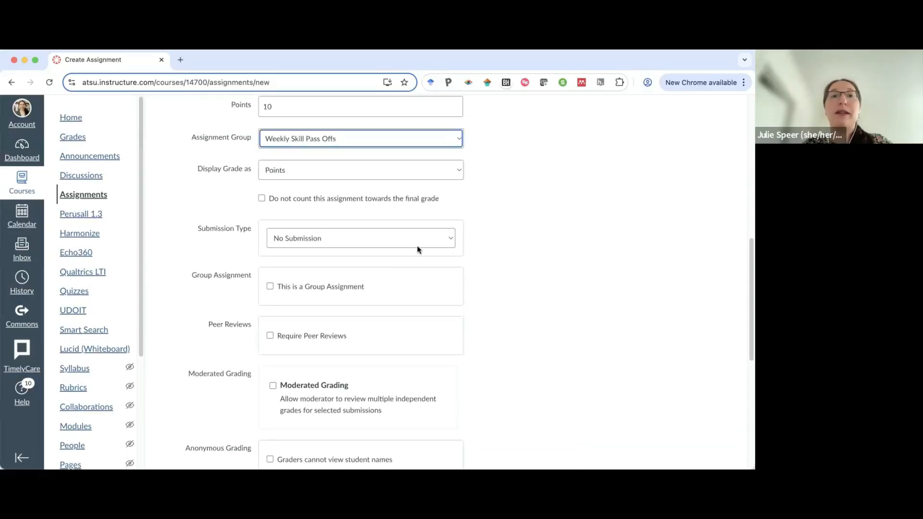
Set the submission type to No Submission and save and publish the assignment.
left_click(374, 243)
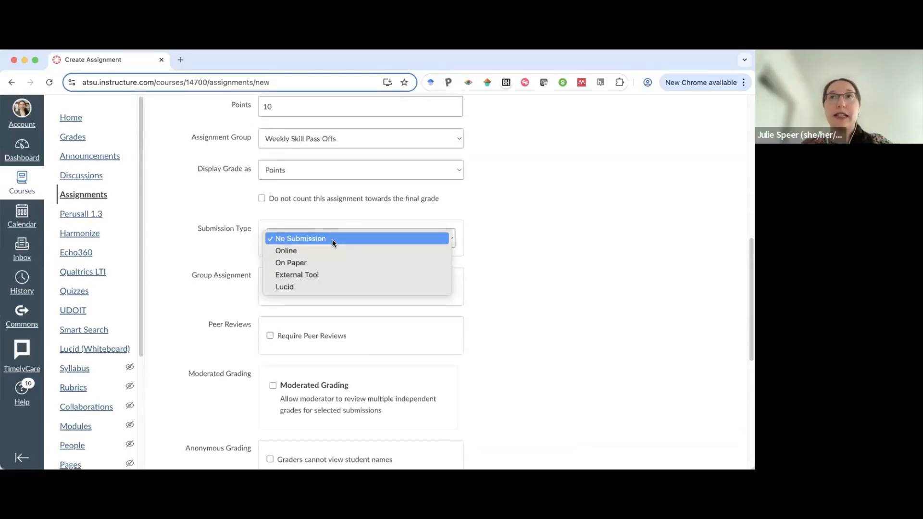
left_click(324, 241)
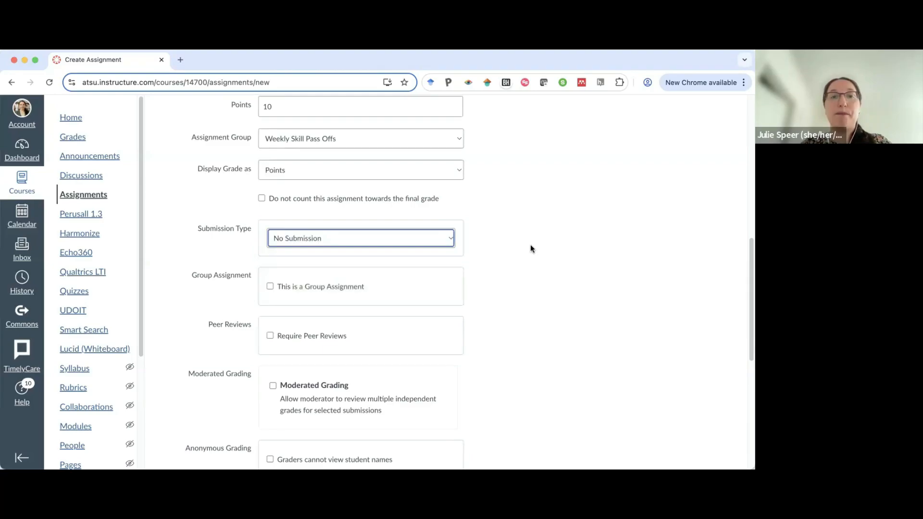
scroll(529, 245, "down", 6)
scroll(530, 244, "down", 4)
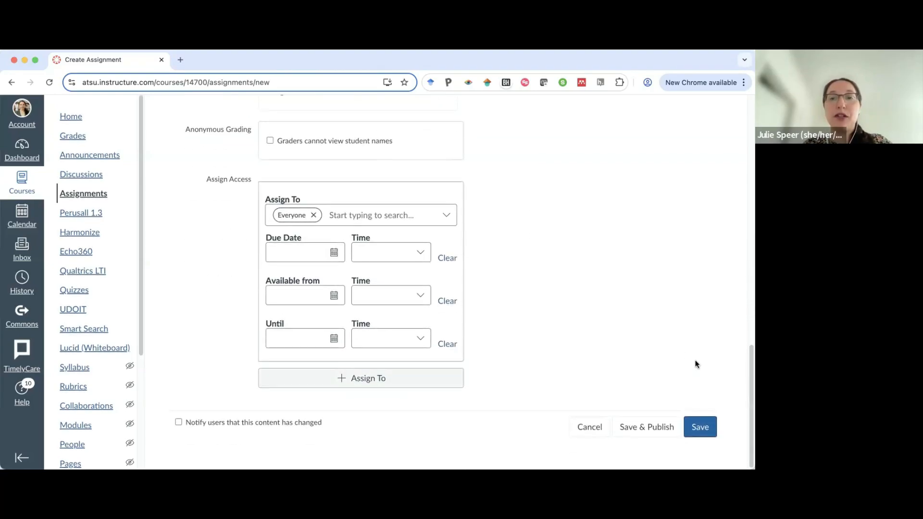
left_click(639, 427)
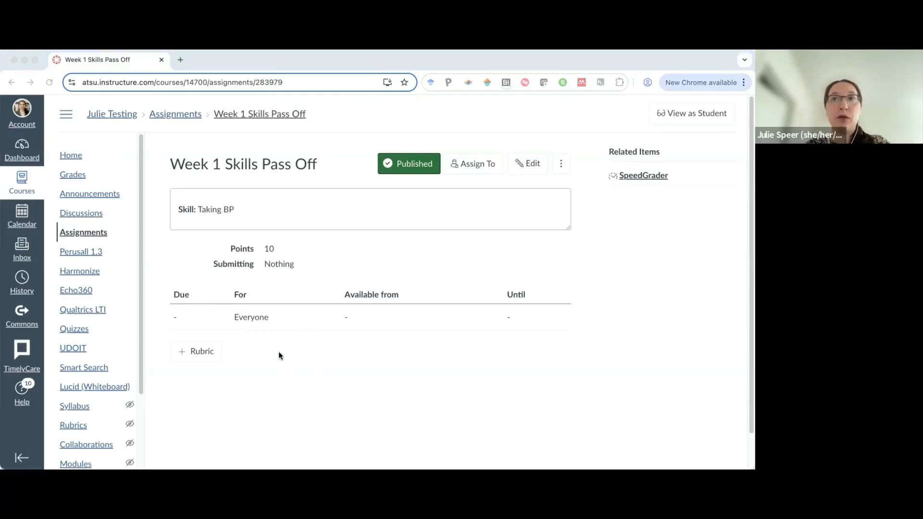
Start adding a rubric to the assignment and open the search for an existing rubric.
left_click(184, 354)
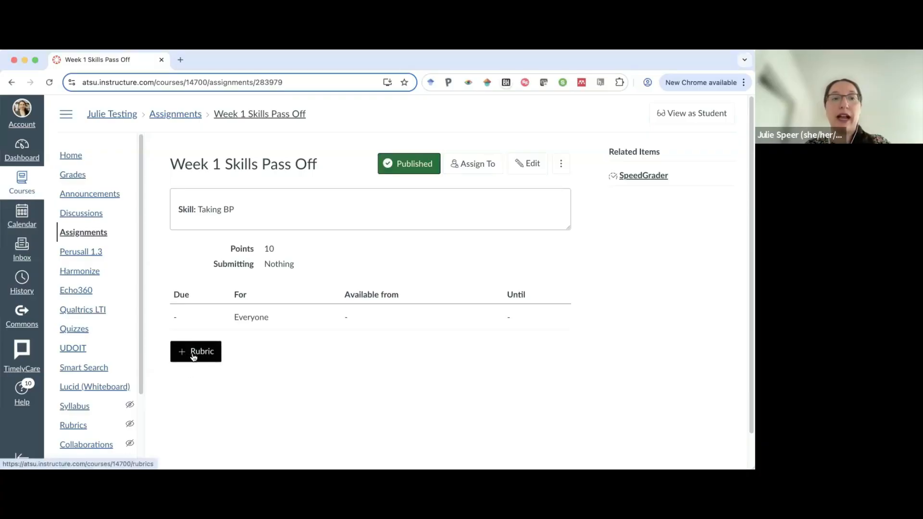
left_click(187, 355)
scroll(310, 323, "down", 3)
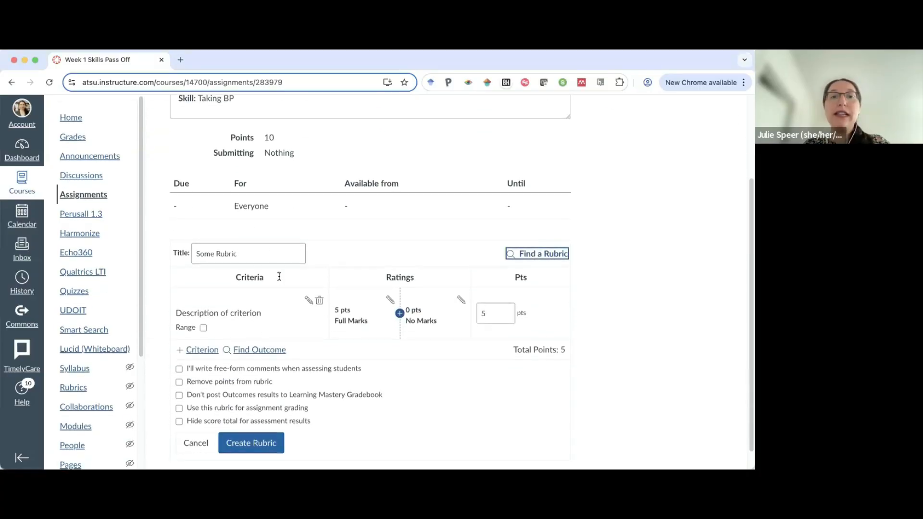
scroll(347, 356, "down", 1)
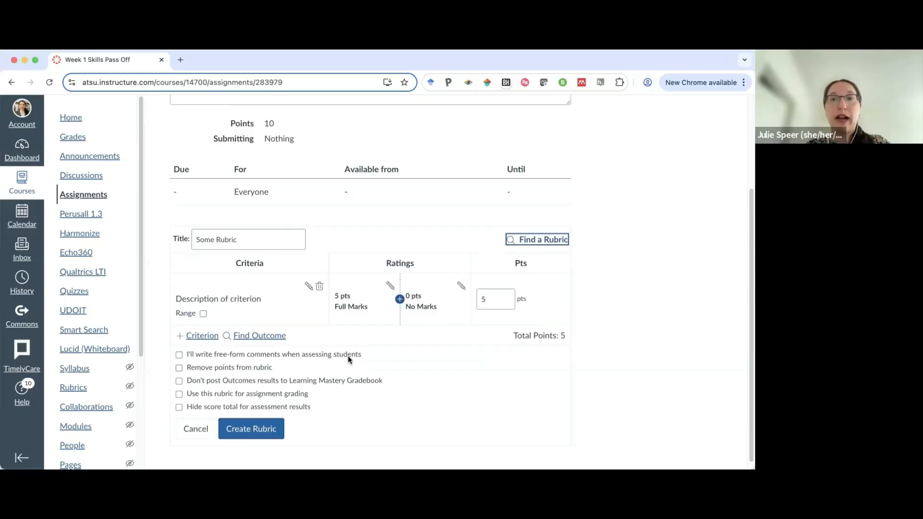
left_click(537, 235)
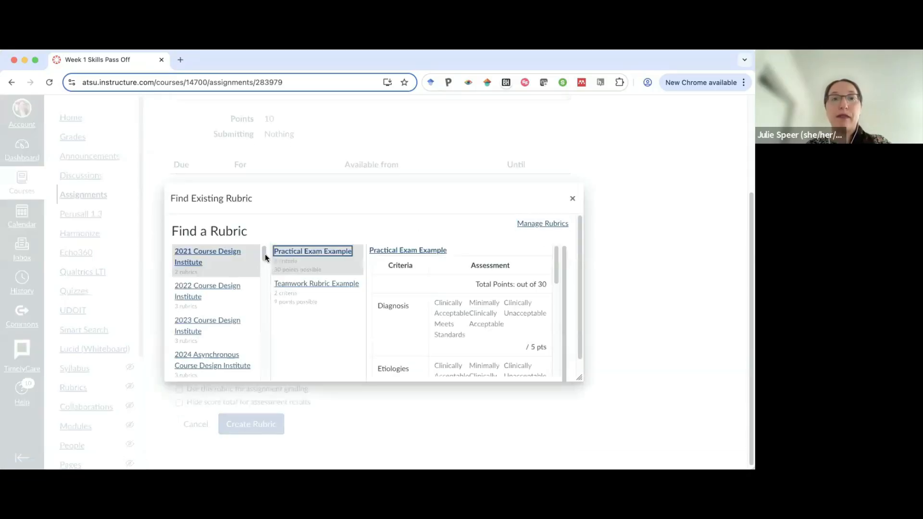
Browse the rubric sources and open the current course's rubrics.
scroll(220, 278, "down", 10)
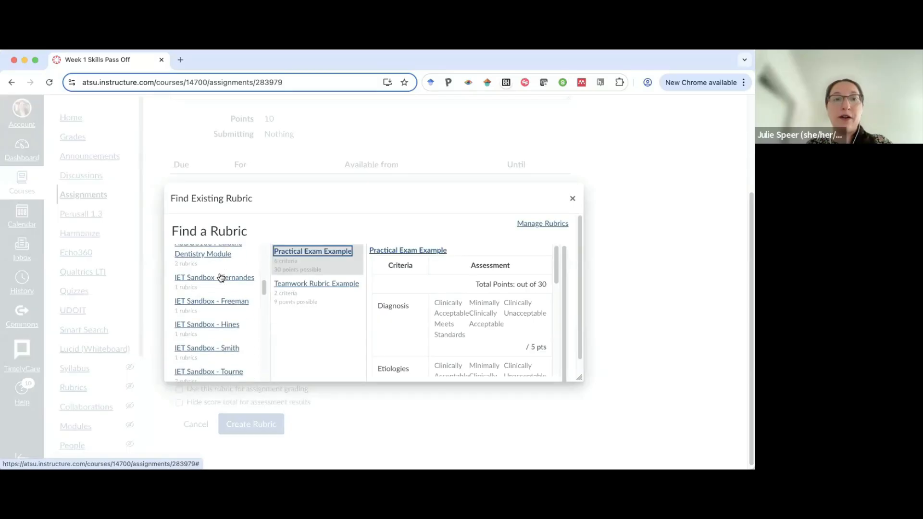
scroll(221, 278, "down", 10)
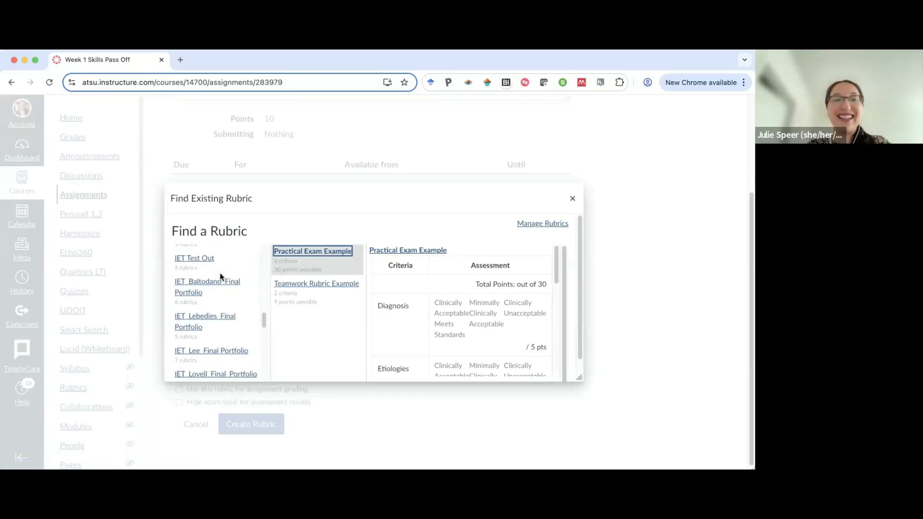
scroll(221, 278, "down", 10)
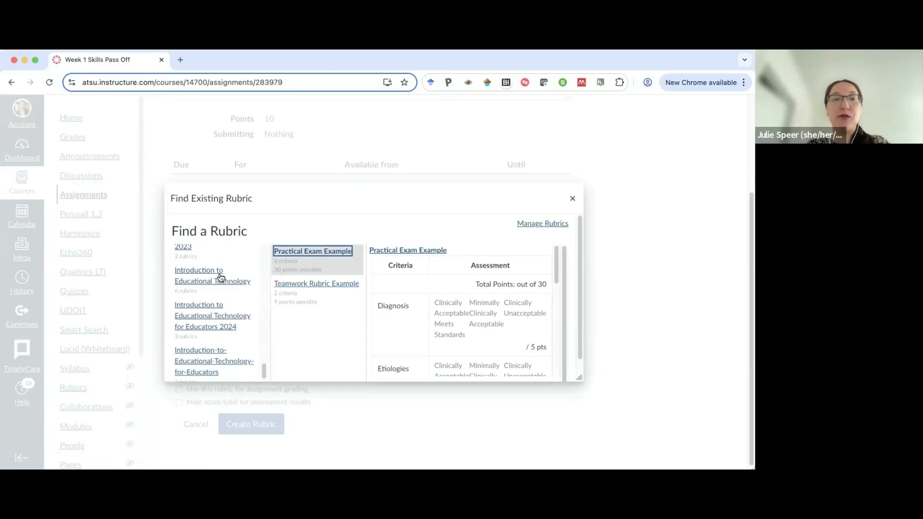
scroll(221, 278, "down", 3)
left_click(202, 286)
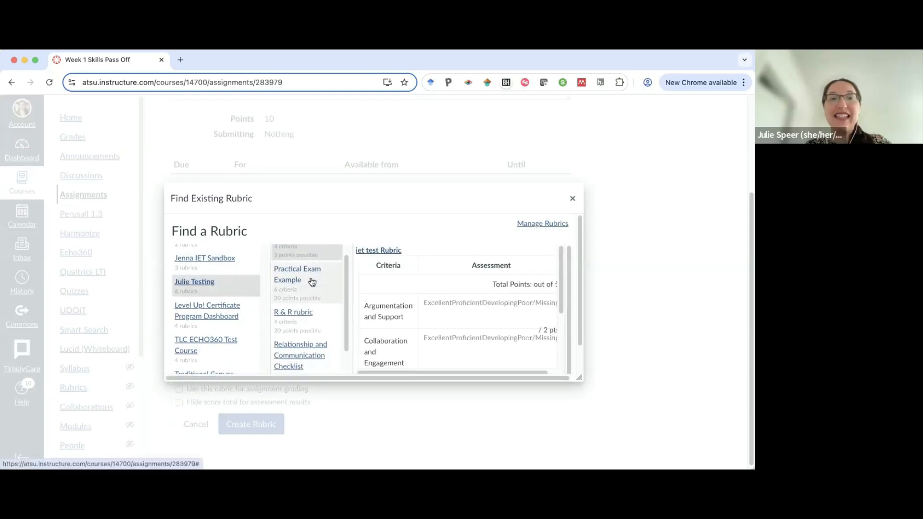
Select the Skills Pass Off Rubric and attach it to the assignment.
scroll(310, 284, "down", 4)
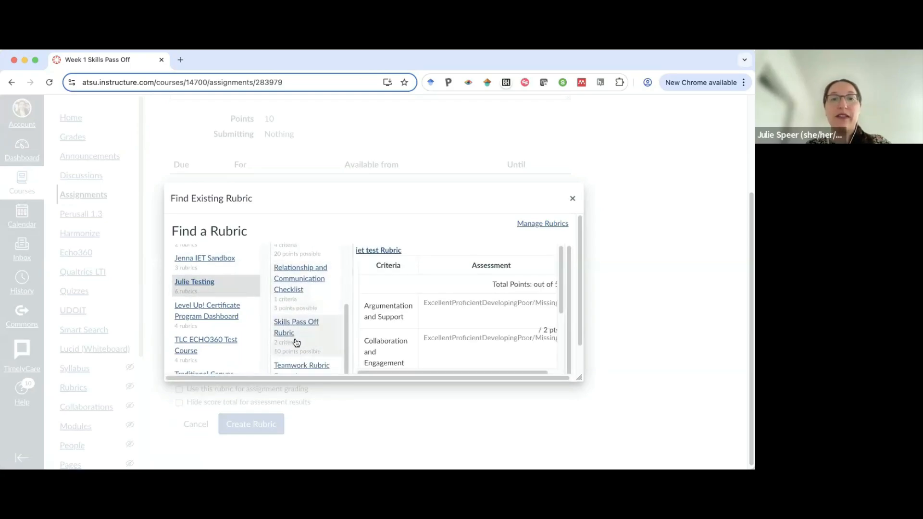
left_click(301, 335)
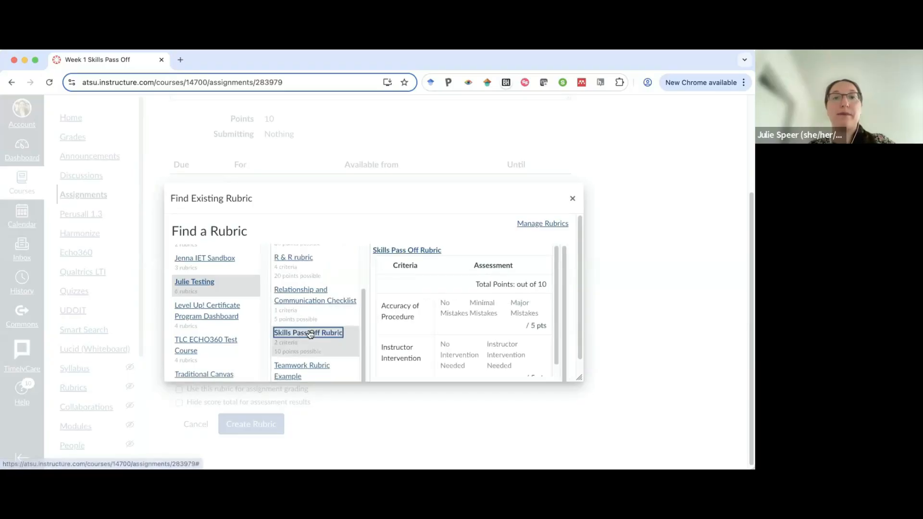
scroll(516, 268, "down", 1)
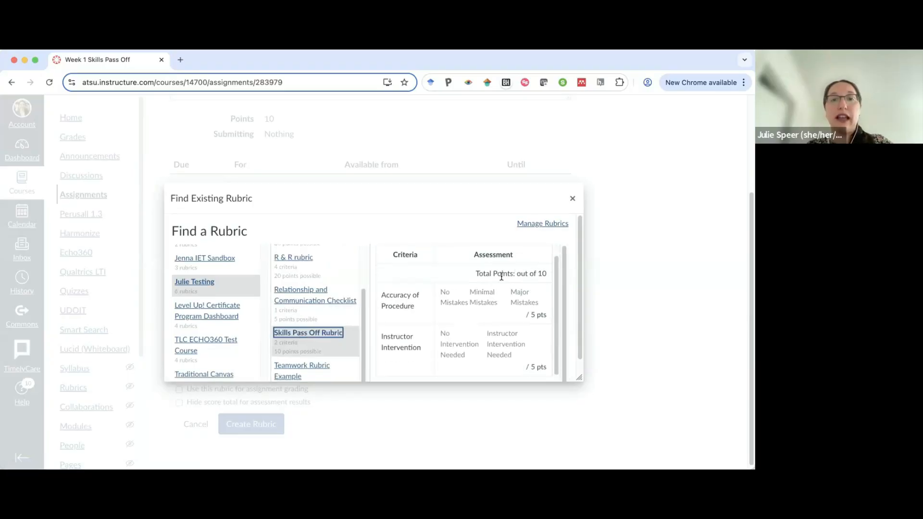
scroll(469, 331, "down", 3)
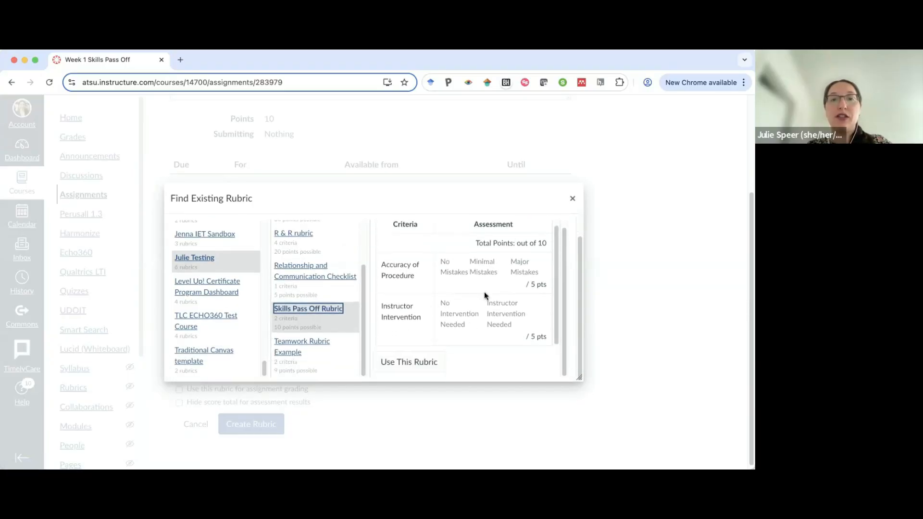
scroll(527, 284, "down", 1)
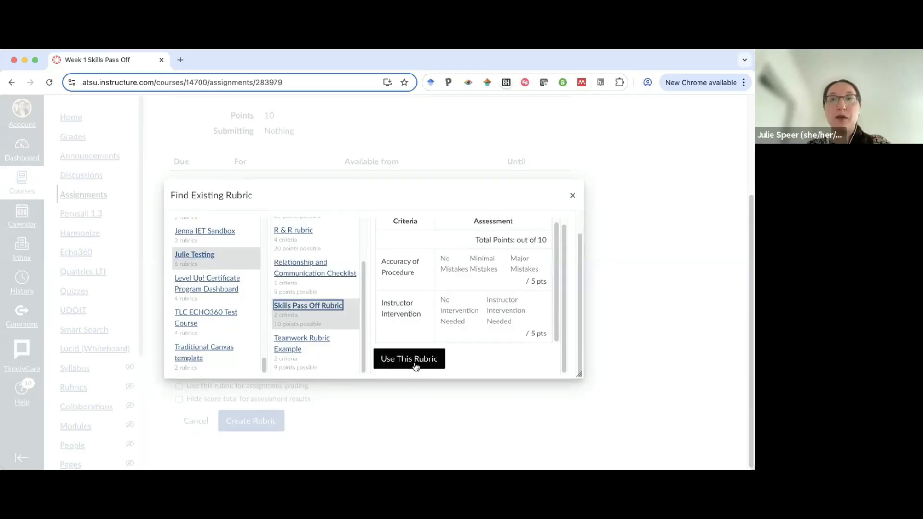
left_click(412, 364)
left_click(412, 363)
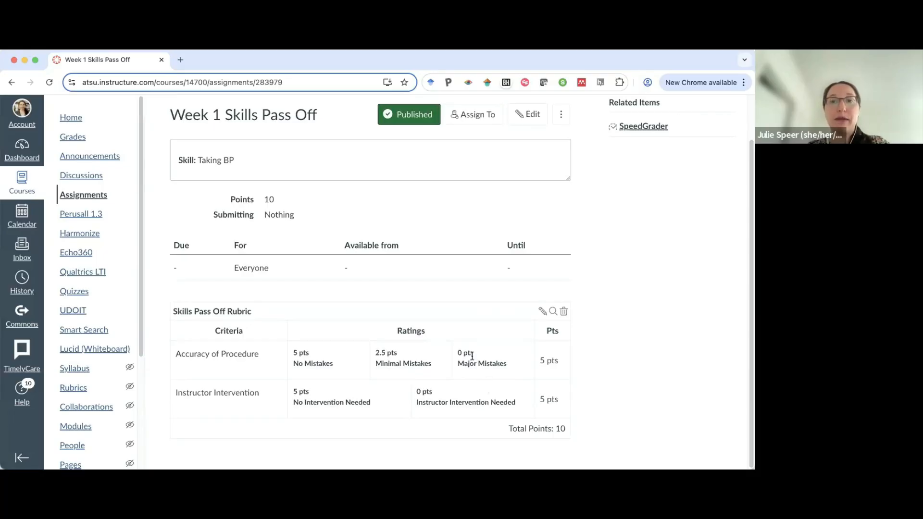
left_click(542, 311)
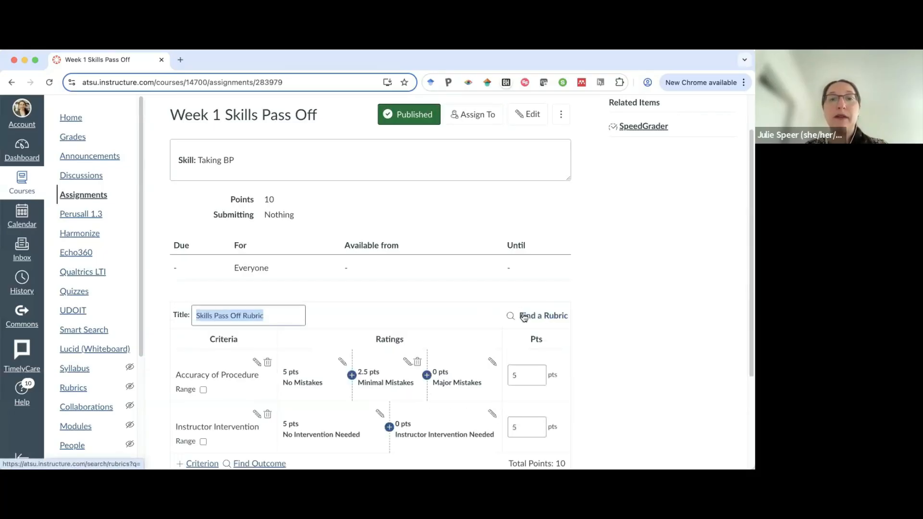
scroll(443, 325, "down", 5)
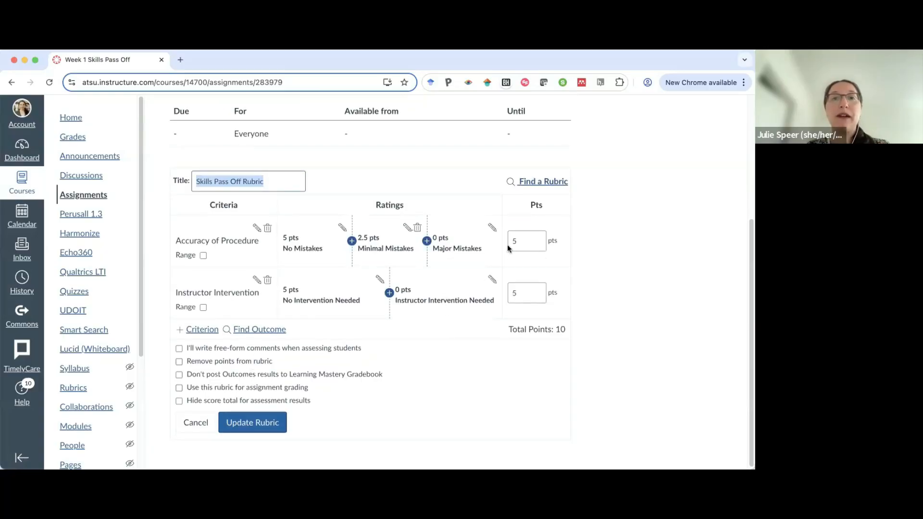
left_click(197, 422)
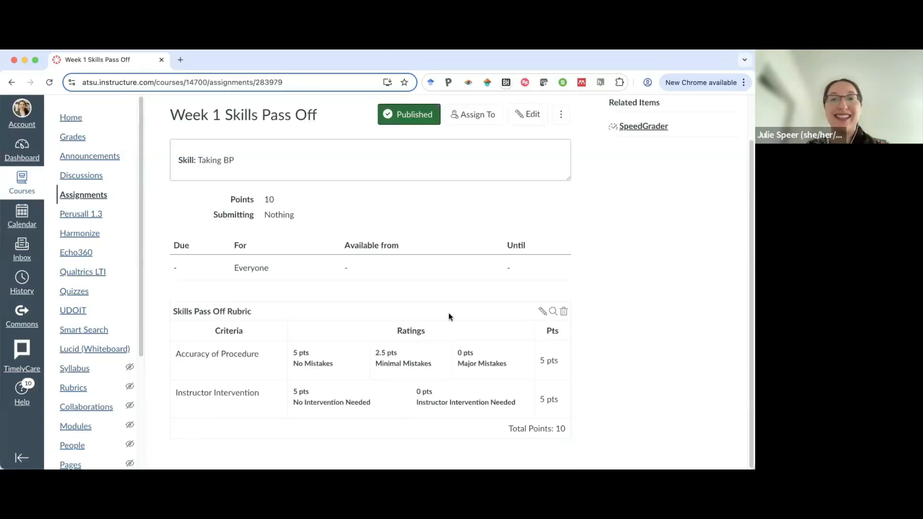
Edit the attached rubric to use it for assignment grading and update the rubric.
left_click(542, 312)
scroll(474, 321, "down", 3)
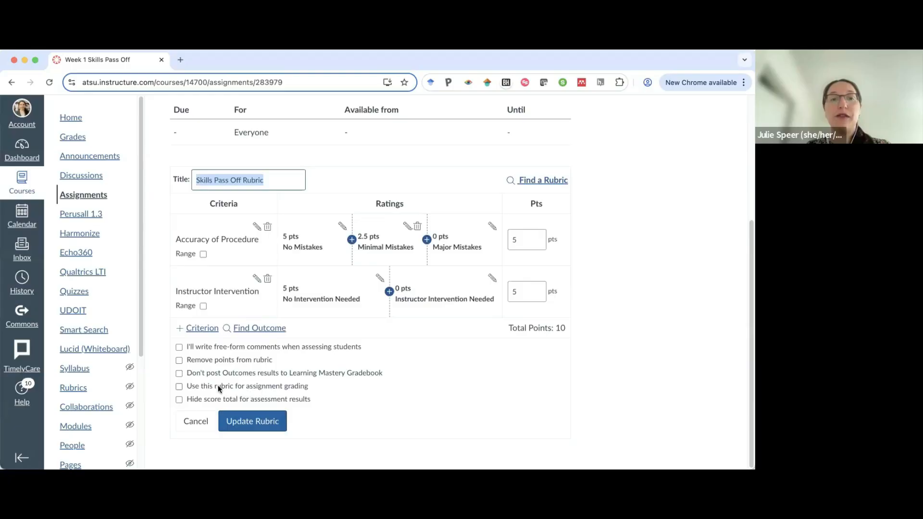
left_click(179, 387)
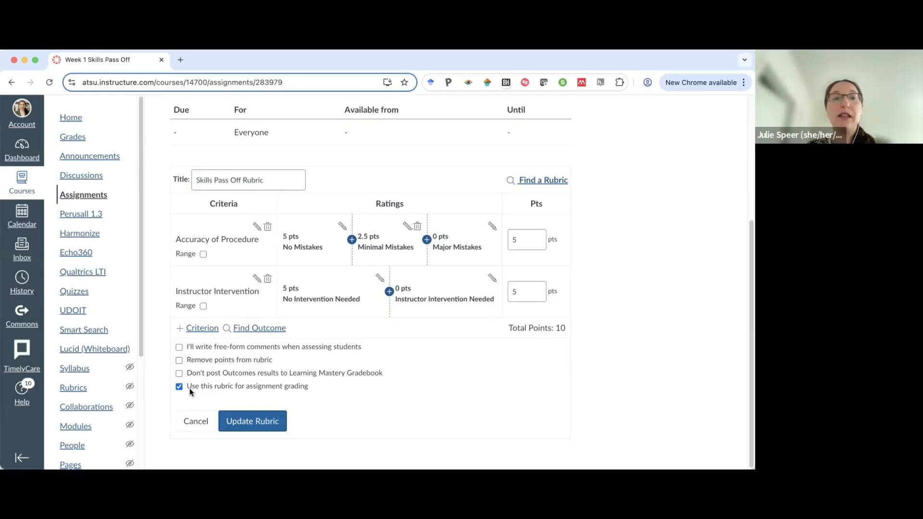
left_click(250, 422)
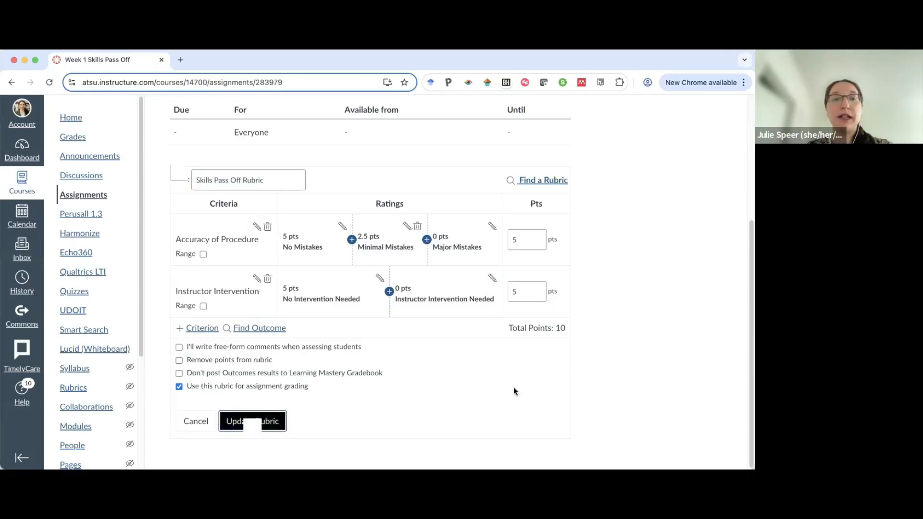
Open the Week 1 Skills Pass Off assignment in SpeedGrader for the Test Student.
scroll(630, 275, "up", 1)
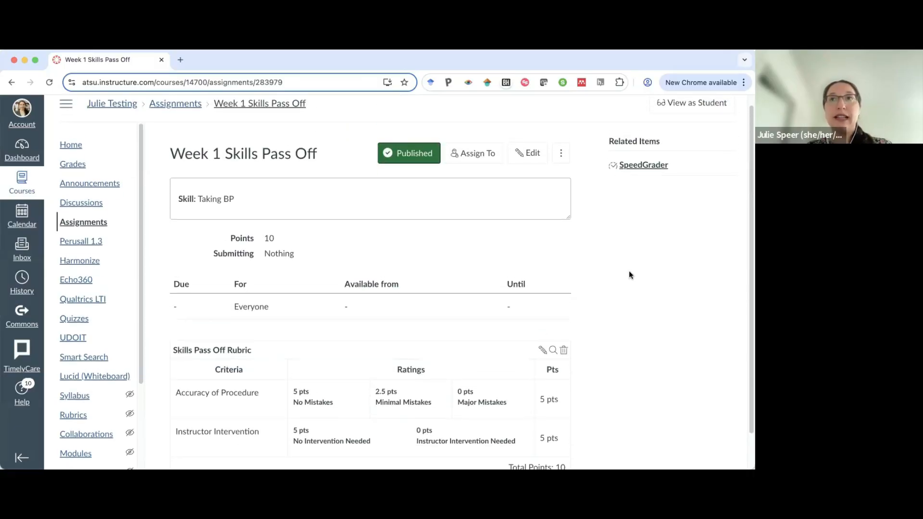
scroll(615, 219, "up", 1)
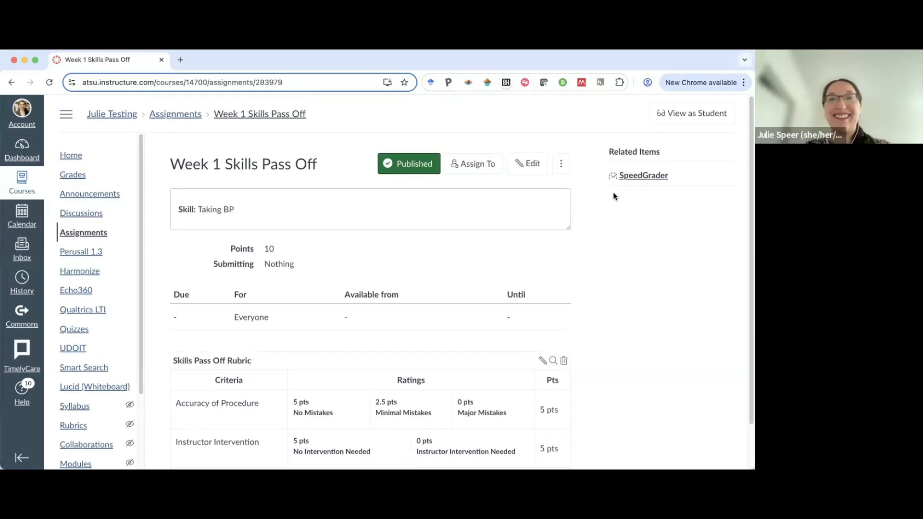
left_click(642, 176)
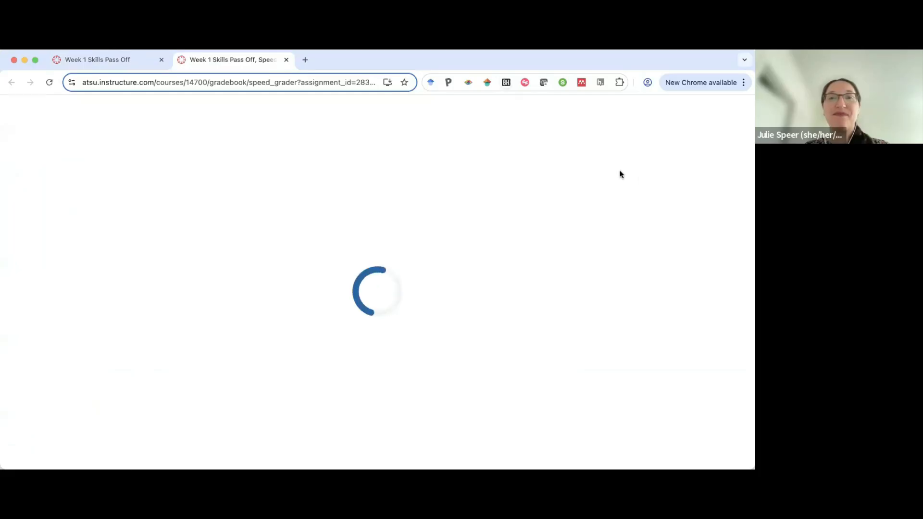
left_click(649, 115)
left_click(649, 198)
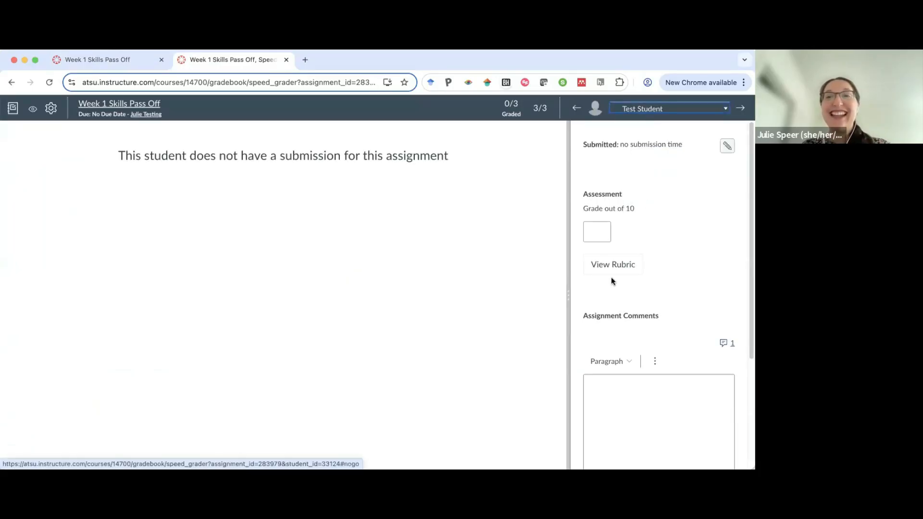
Open the rubric in a widened grading panel and rate Accuracy of Procedure as No Mistakes and Instructor Intervention as No Intervention Needed.
left_click(606, 265)
scroll(647, 288, "down", 1)
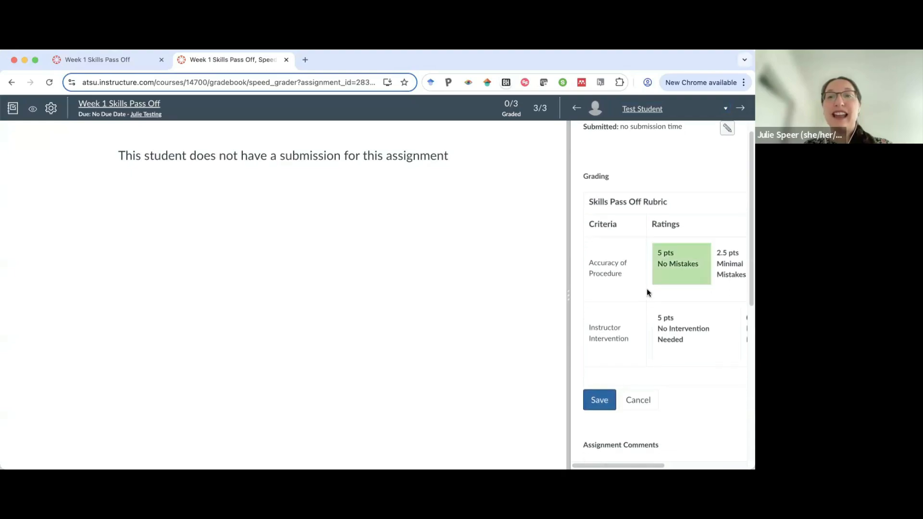
scroll(647, 292, "right", 5)
scroll(647, 291, "left", 5)
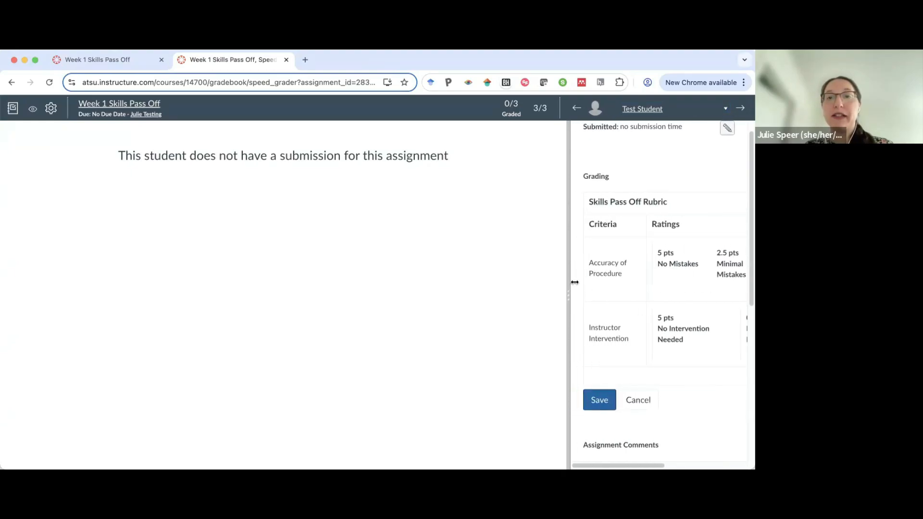
left_click_drag(568, 293, 320, 308)
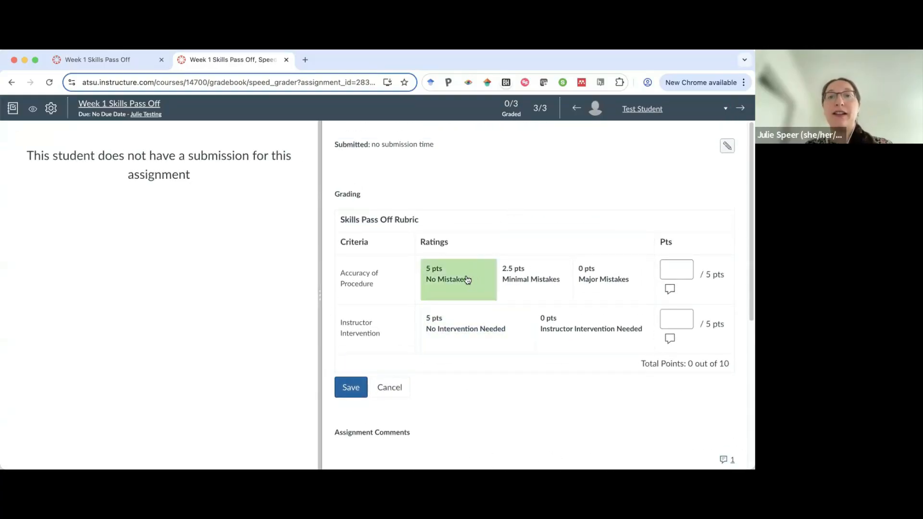
left_click(457, 288)
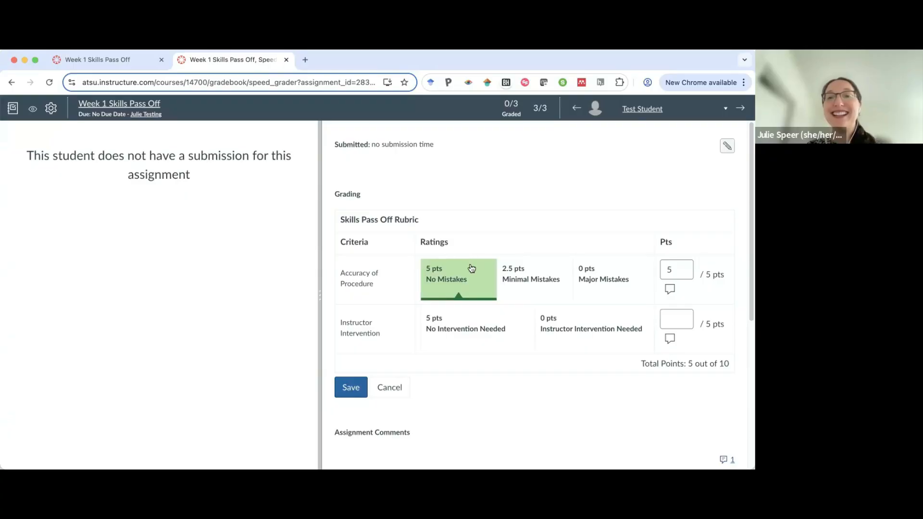
left_click(466, 334)
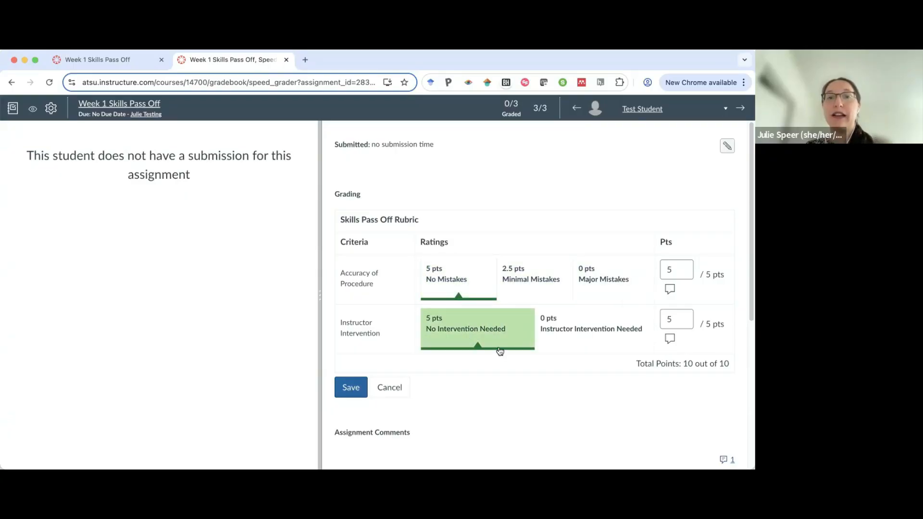
Add the comment "Perfect job!" to the Accuracy of Procedure criterion.
left_click(669, 289)
type("Pe")
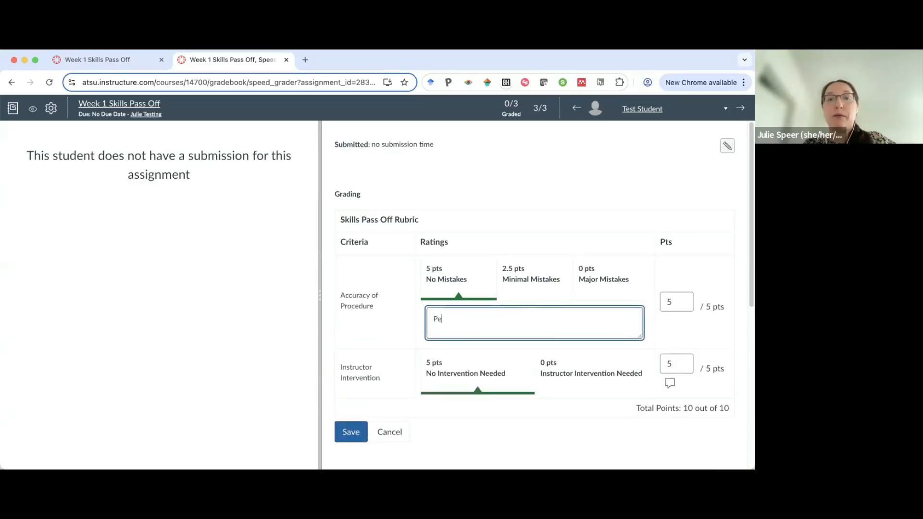
type("rfect jobn")
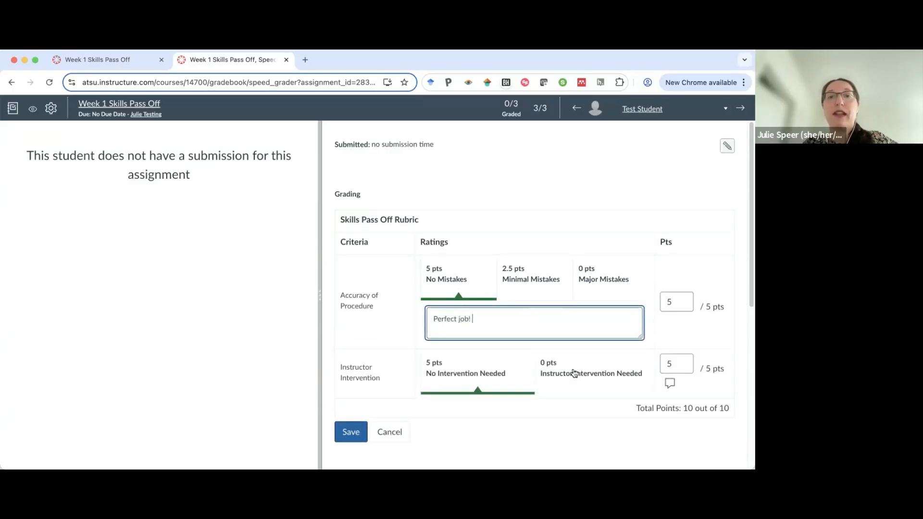
Add the comment "Keep up the great work!" to the Instructor Intervention criterion and save the rubric assessment.
left_click(670, 383)
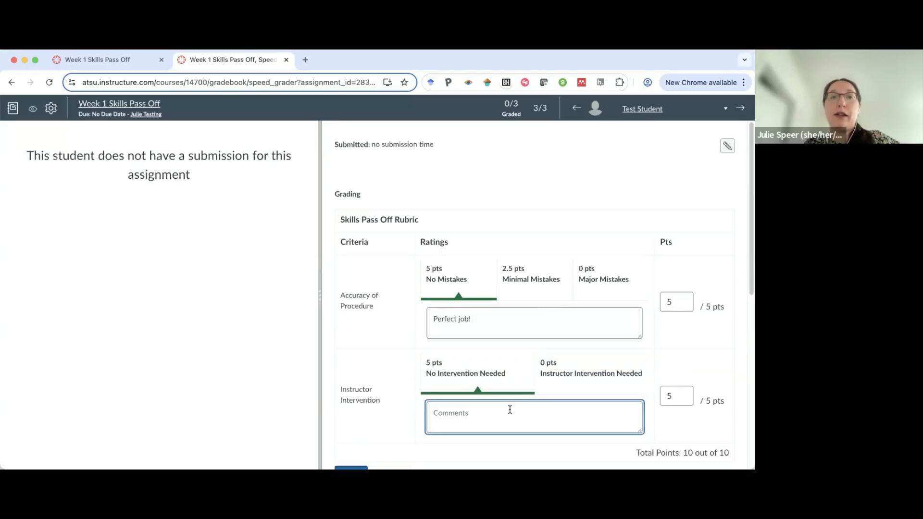
type("Keep up the g")
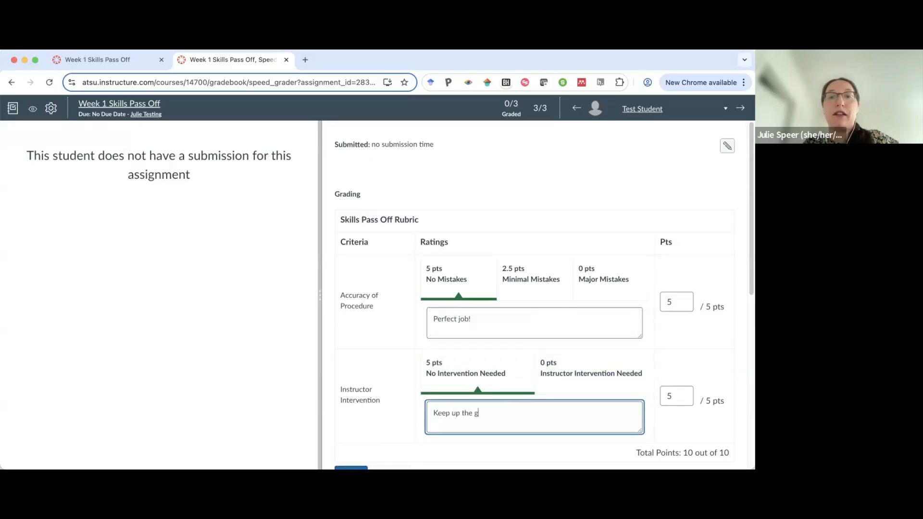
type("reat work!")
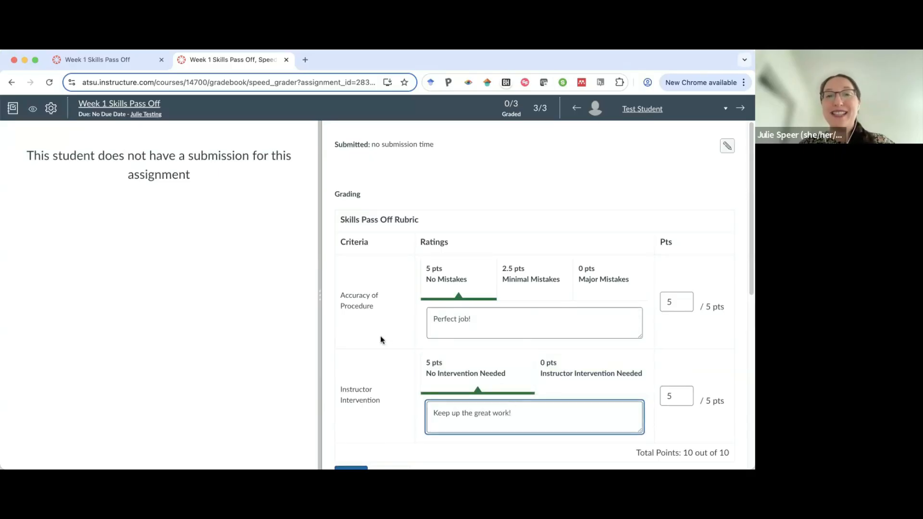
left_click(380, 335)
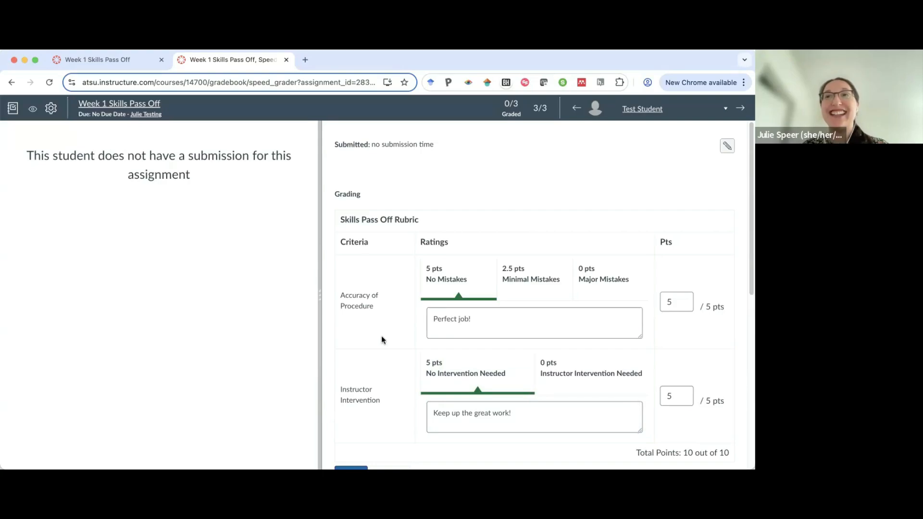
scroll(438, 298, "down", 2)
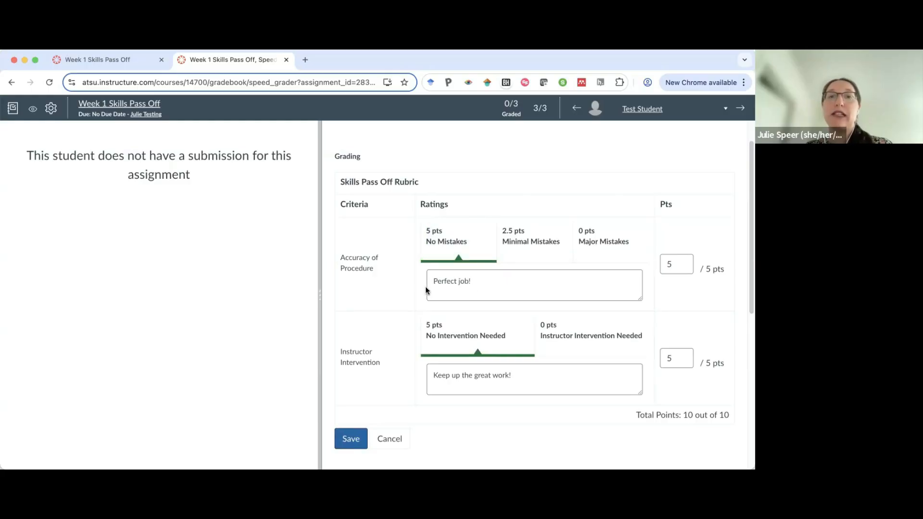
left_click(349, 438)
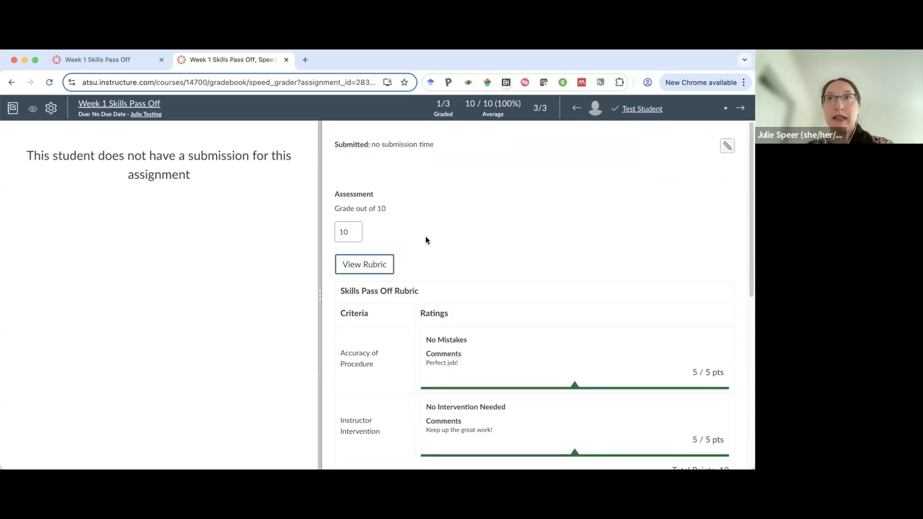
Insert the saved comment-library note about rubric feedback and the summative OSCE into the assignment comments.
scroll(466, 239, "down", 5)
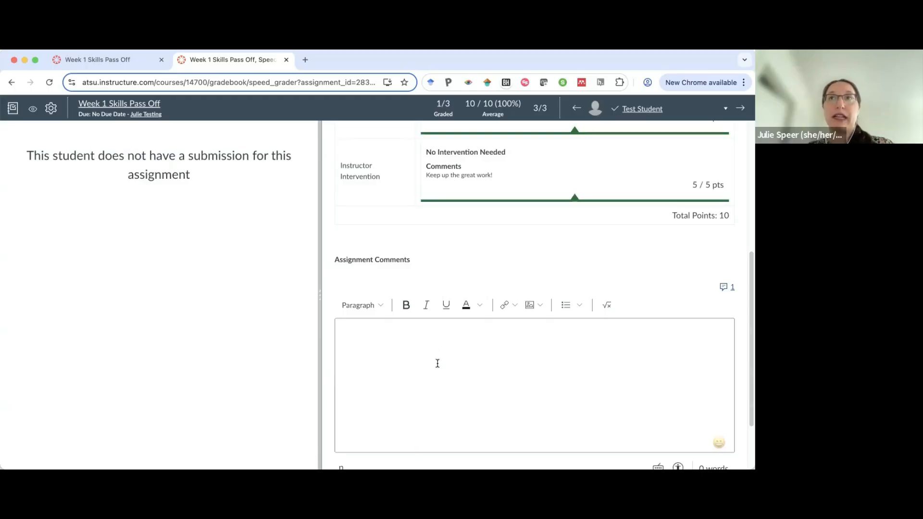
left_click(437, 363)
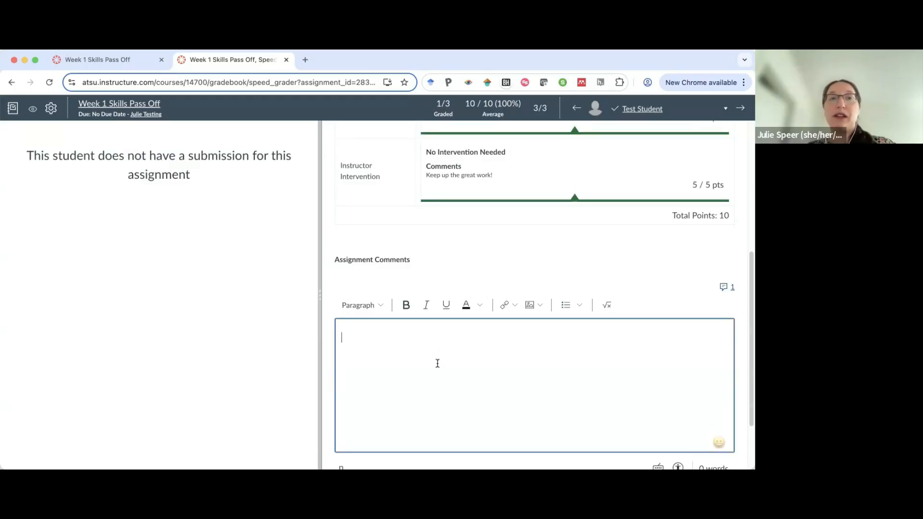
left_click(724, 287)
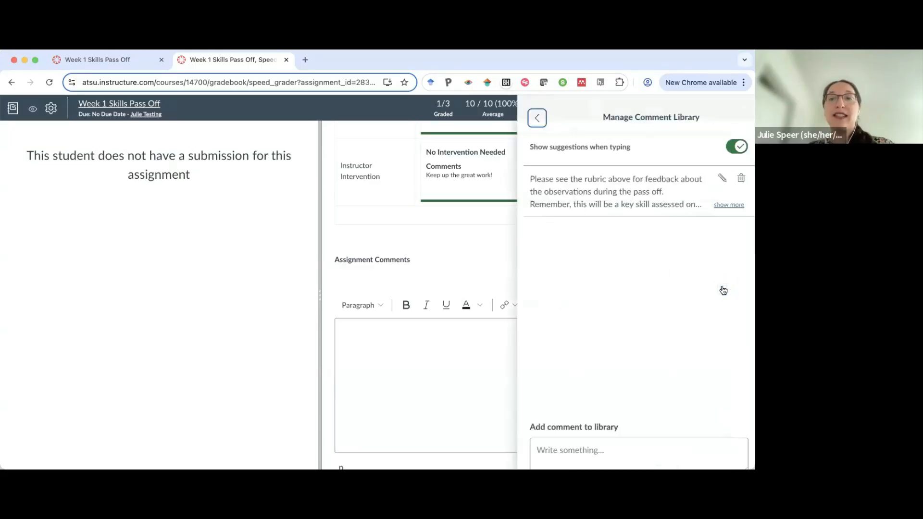
left_click(588, 195)
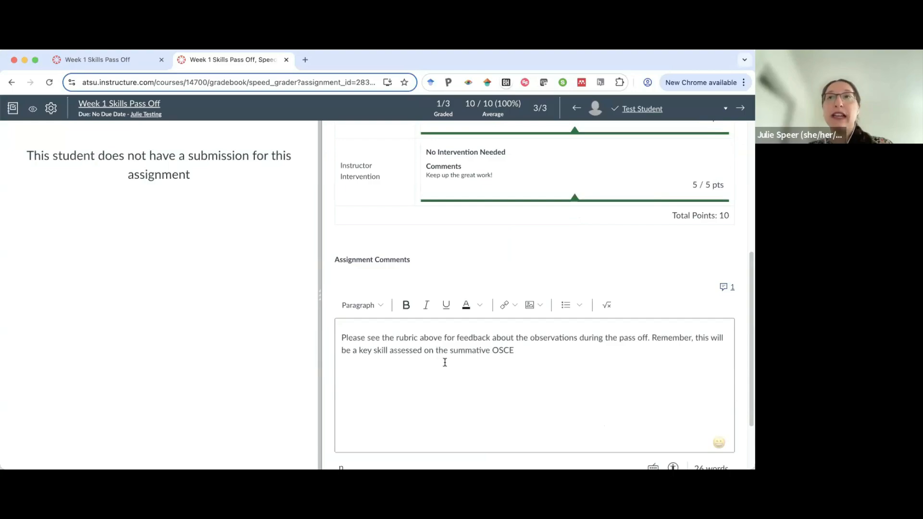
left_click(568, 357)
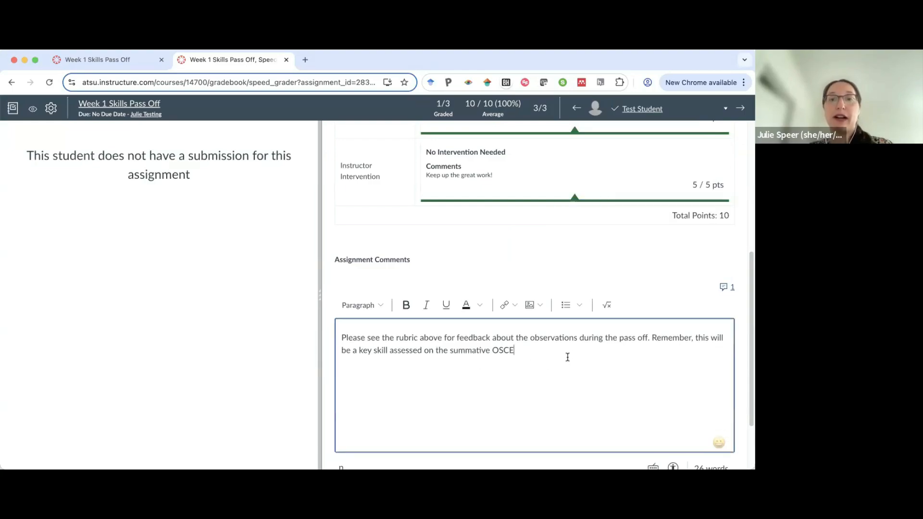
Prefix the assignment comment with the student's first name and append "[insert more specific feedback]".
left_click(343, 337)
type("Erin,")
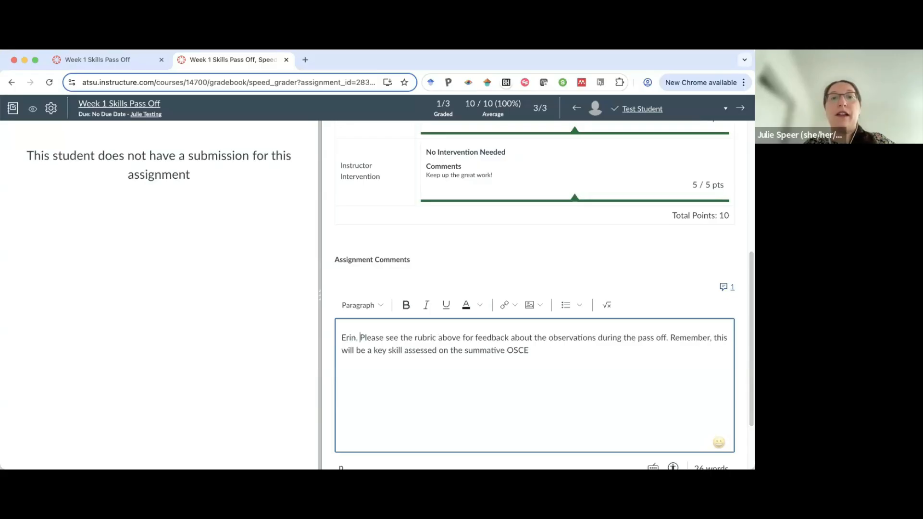
left_click(364, 340)
key("BackSpace")
type("p")
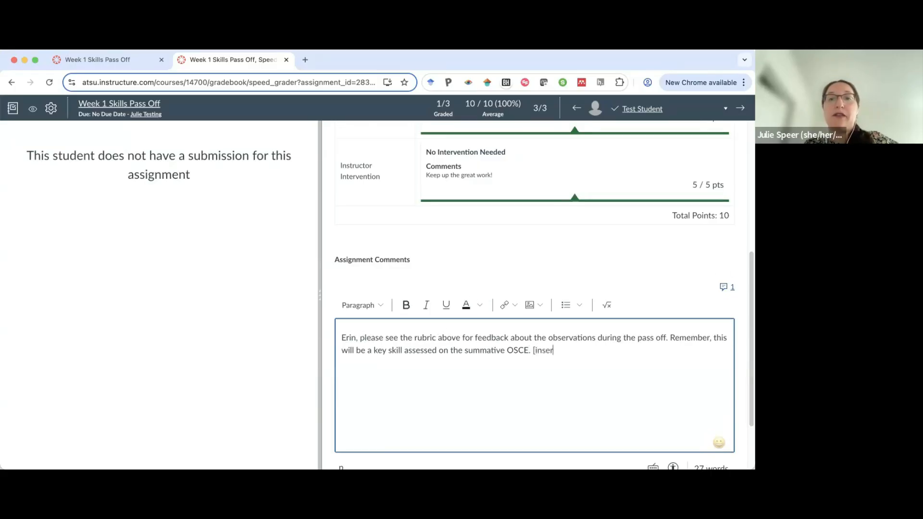
type("more fe")
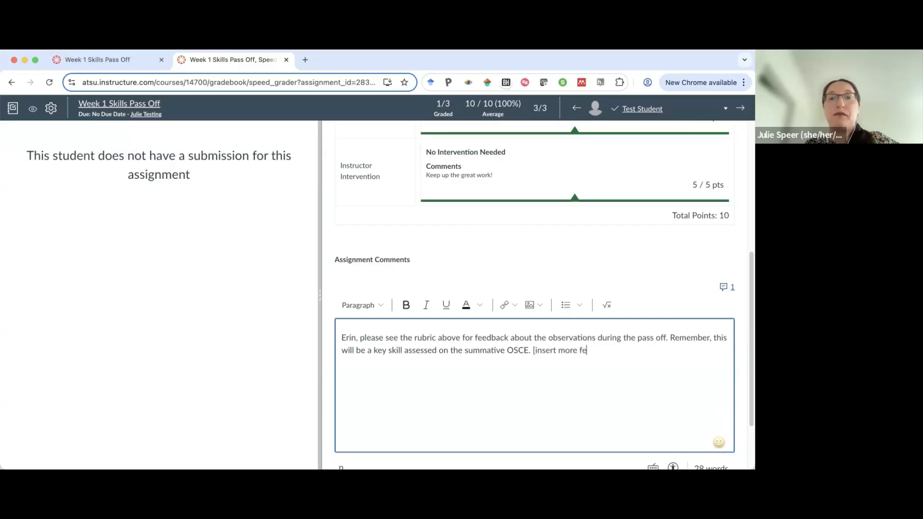
key("BackSpace")
key("BackSpace")
type("specific feedback].")
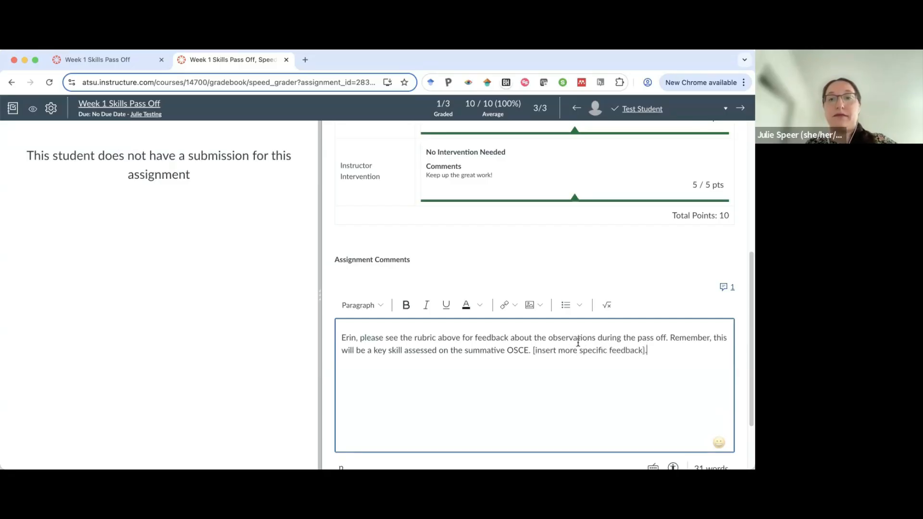
Submit the assignment comment.
scroll(645, 316, "down", 3)
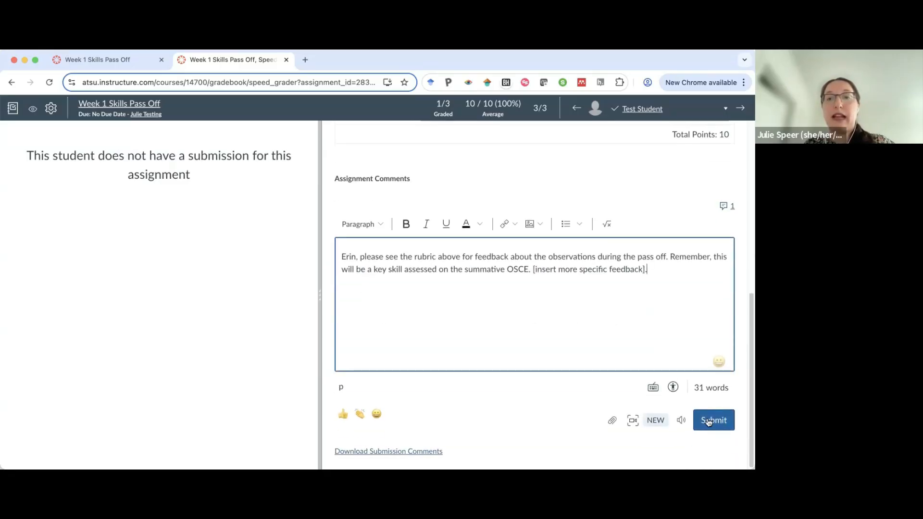
left_click(713, 420)
scroll(566, 318, "down", 5)
scroll(566, 318, "up", 8)
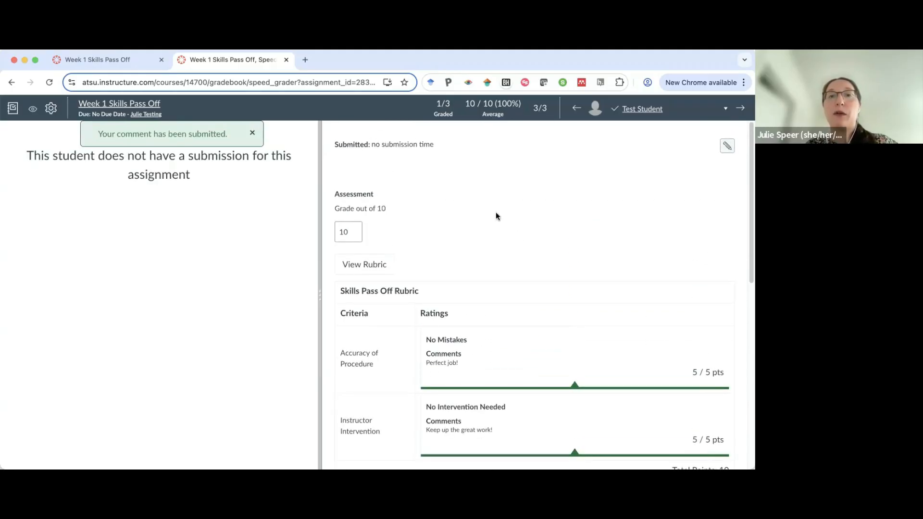
scroll(491, 190, "down", 1)
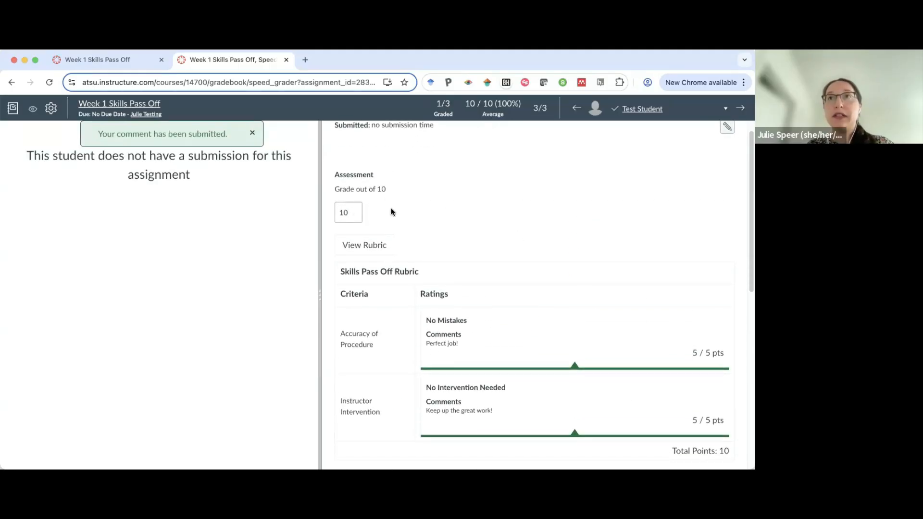
Close the SpeedGrader tab to return to the Week 1 Skills Pass Off assignment page.
scroll(445, 199, "down", 3)
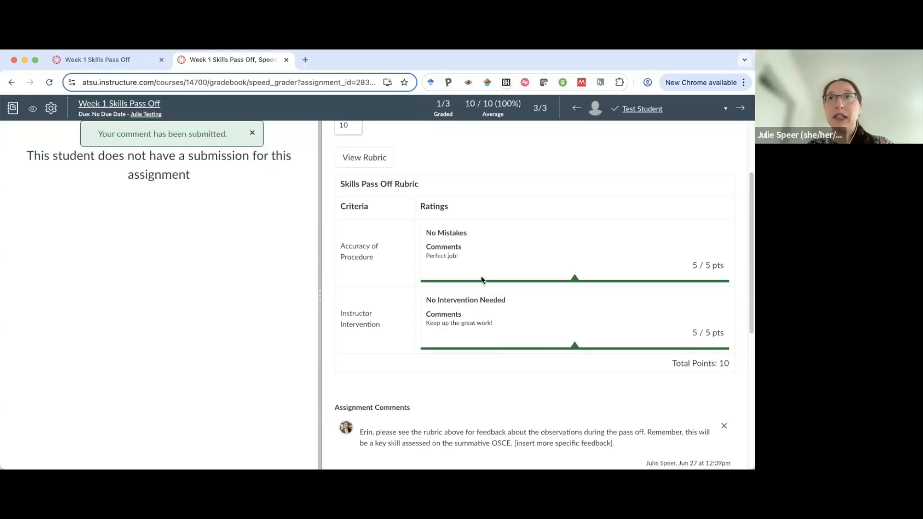
scroll(481, 280, "down", 4)
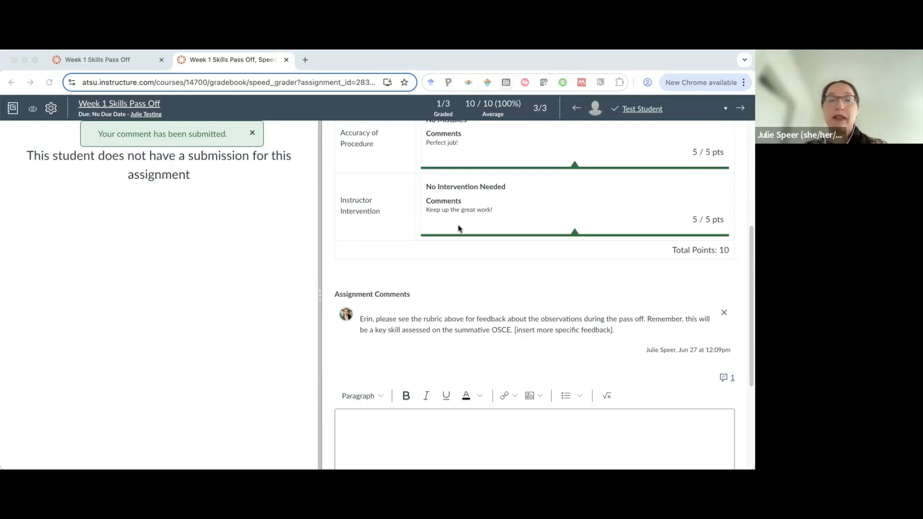
left_click(286, 60)
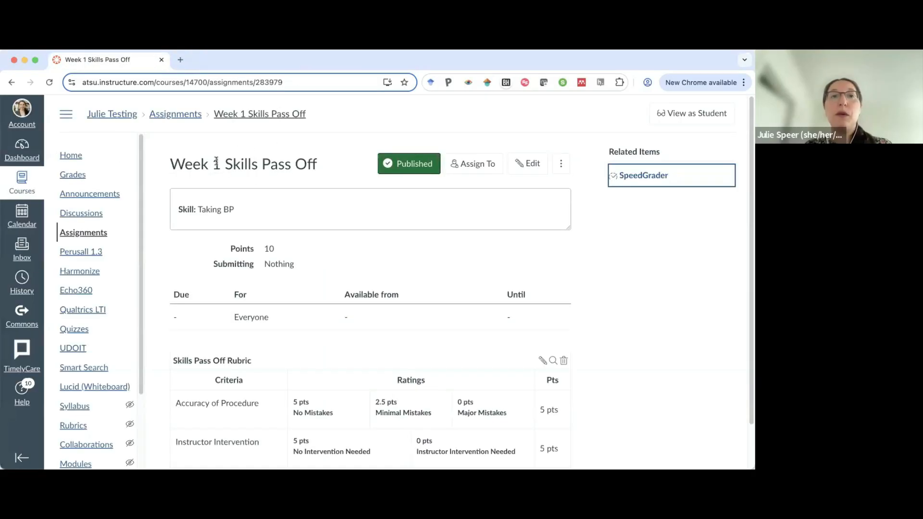
Create a new assignment named "Week 2 Skill Pass Off".
left_click(81, 235)
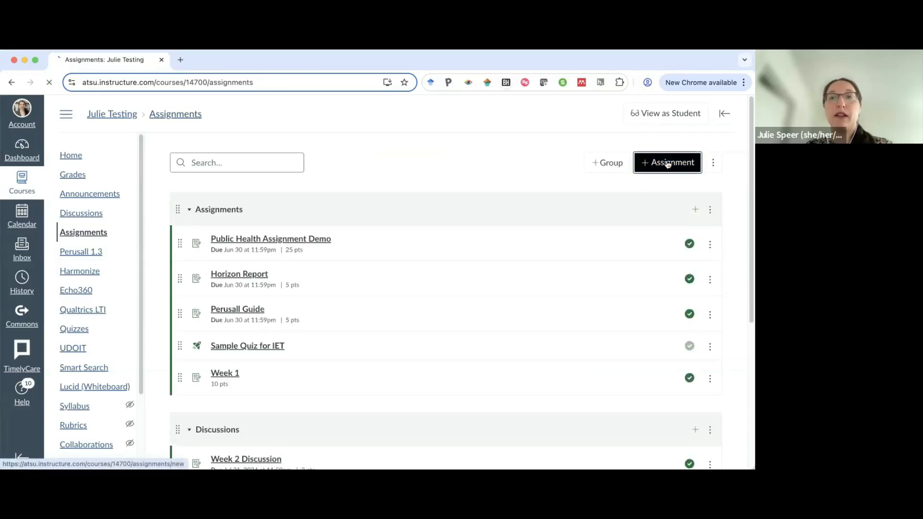
left_click(666, 162)
type("We")
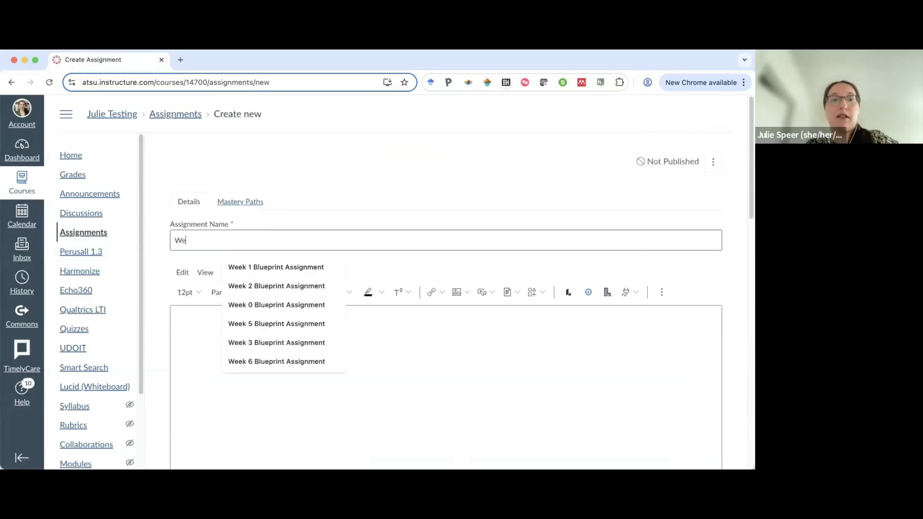
type("ek 2 Skill Pass Off")
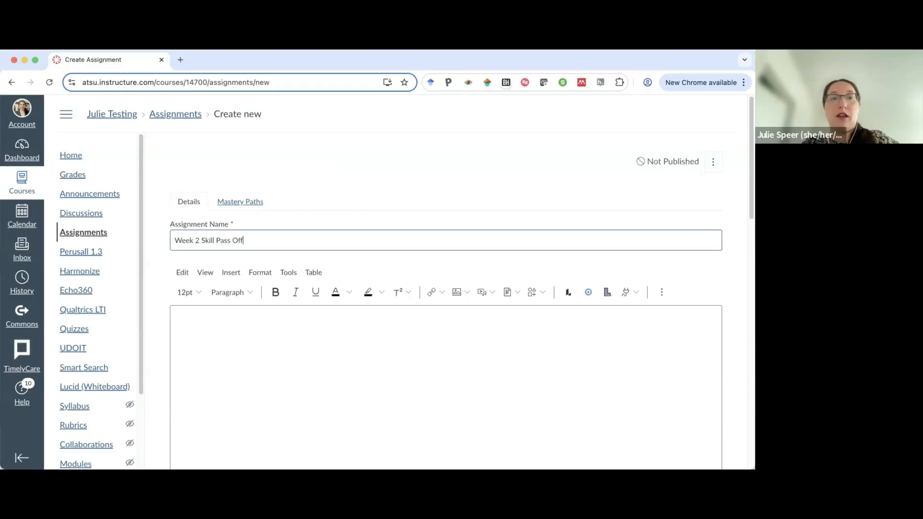
Enter the description with a bold "Skill:" label followed by plain "IVs".
scroll(354, 279, "down", 2)
left_click(354, 280)
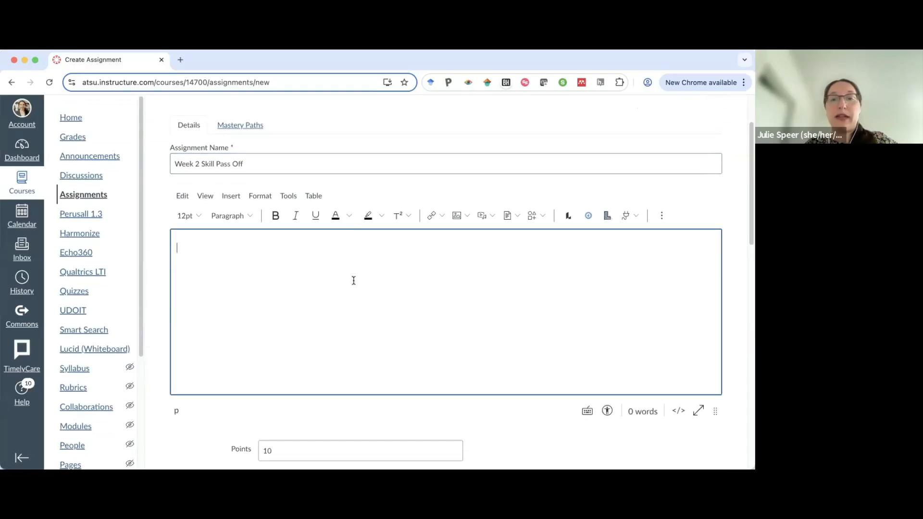
key("super+b")
type("Skill: I")
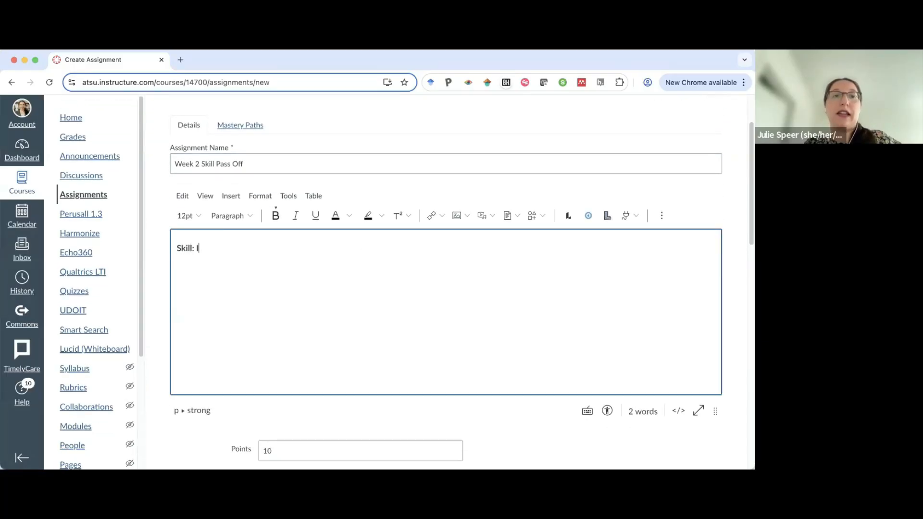
key("BackSpace")
key("super+b")
type("IVs")
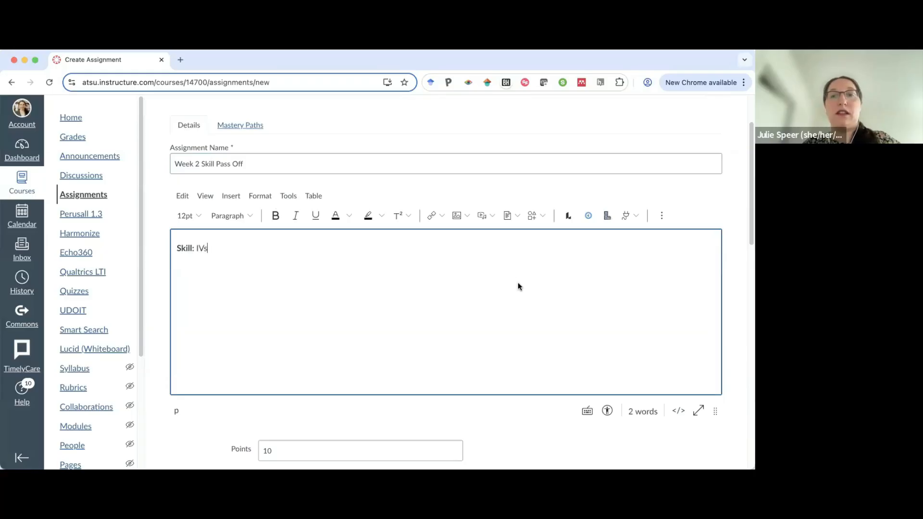
Set the assignment group to Weekly Skill Pass Offs and save and publish the assignment.
scroll(517, 282, "down", 6)
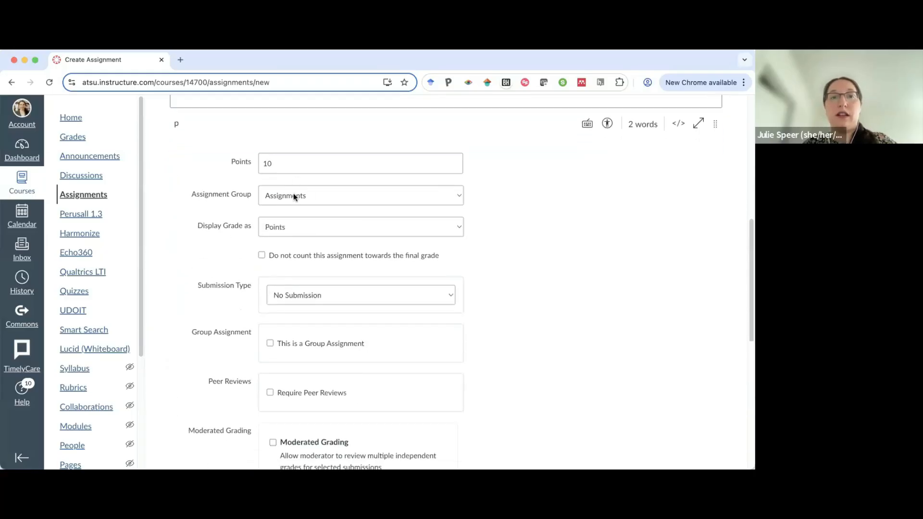
left_click(294, 193)
key("Return")
scroll(548, 224, "down", 8)
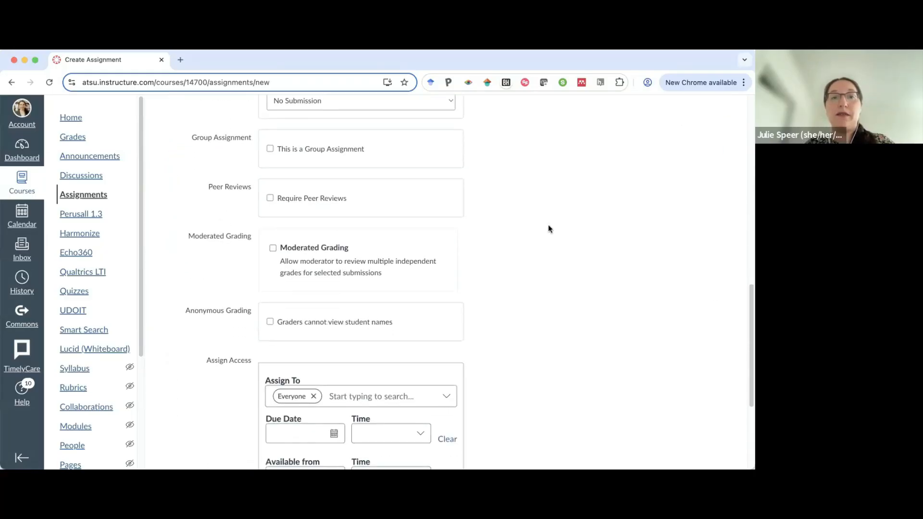
left_click(642, 434)
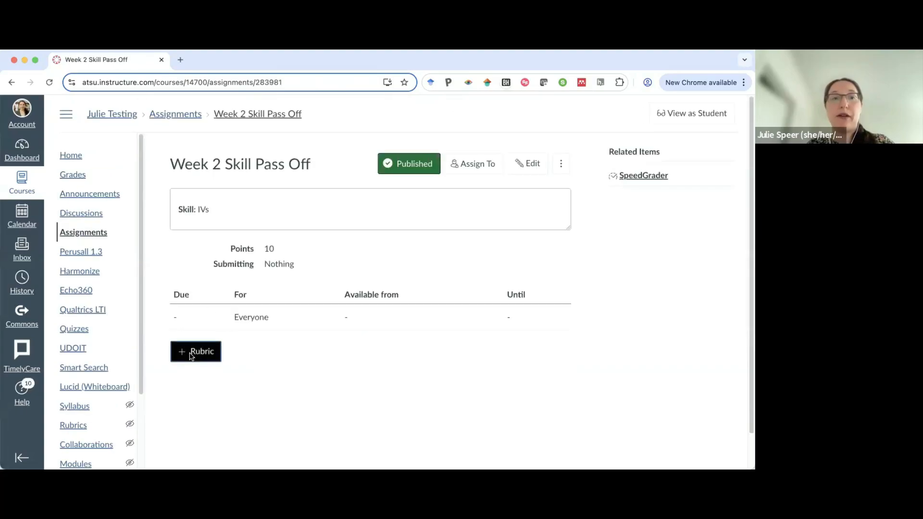
Attach the existing Skills Pass Off Rubric from the Julie Testing course to the Week 2 assignment.
left_click(193, 352)
scroll(384, 312, "down", 2)
left_click(535, 293)
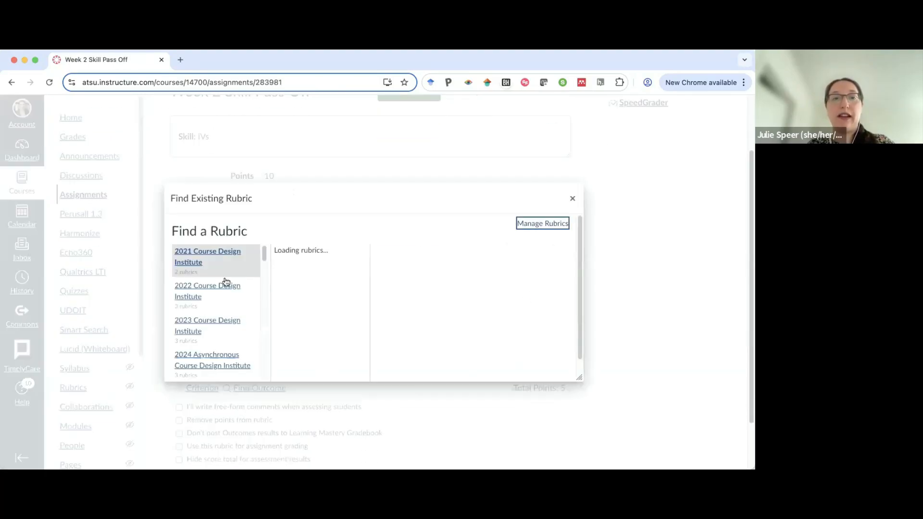
scroll(208, 301, "down", 8)
scroll(208, 302, "down", 10)
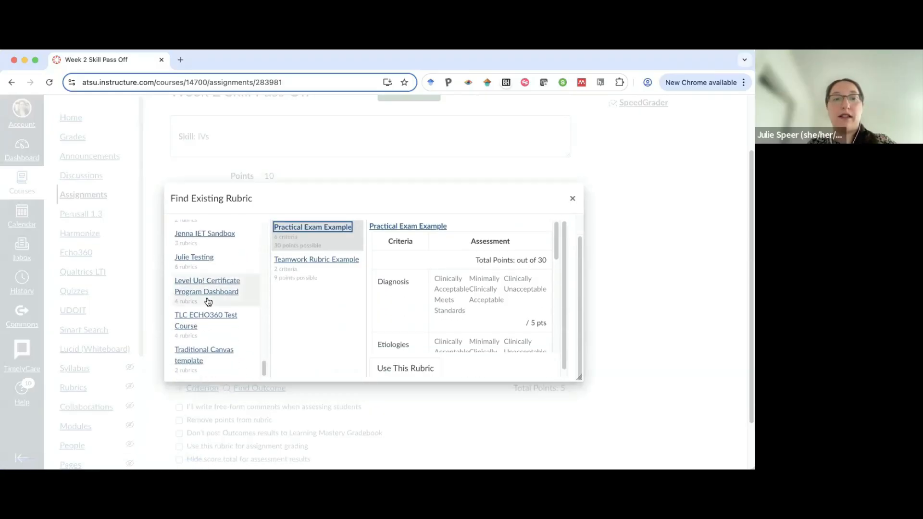
left_click(206, 291)
scroll(322, 258, "down", 4)
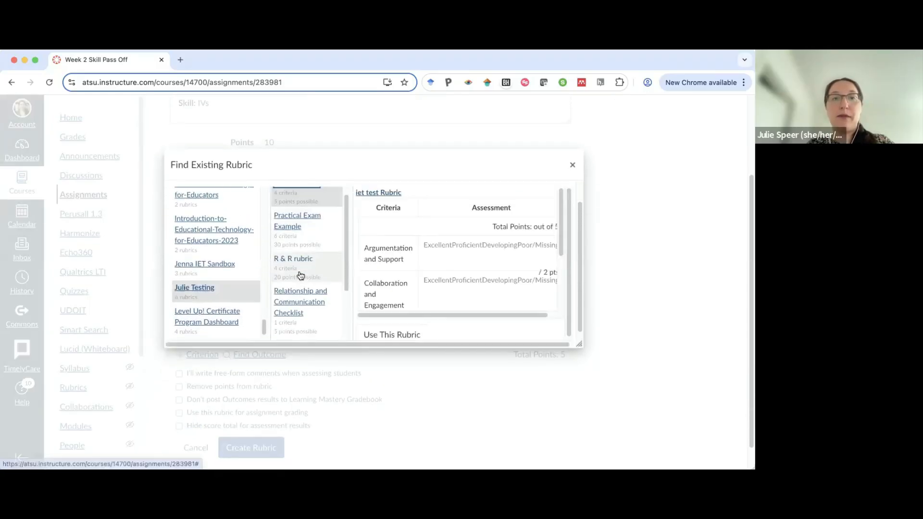
left_click(303, 269)
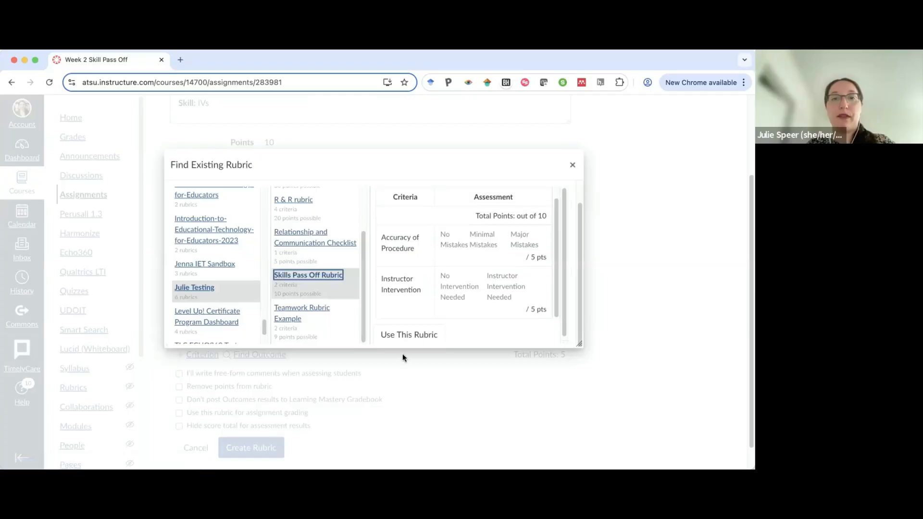
left_click(409, 334)
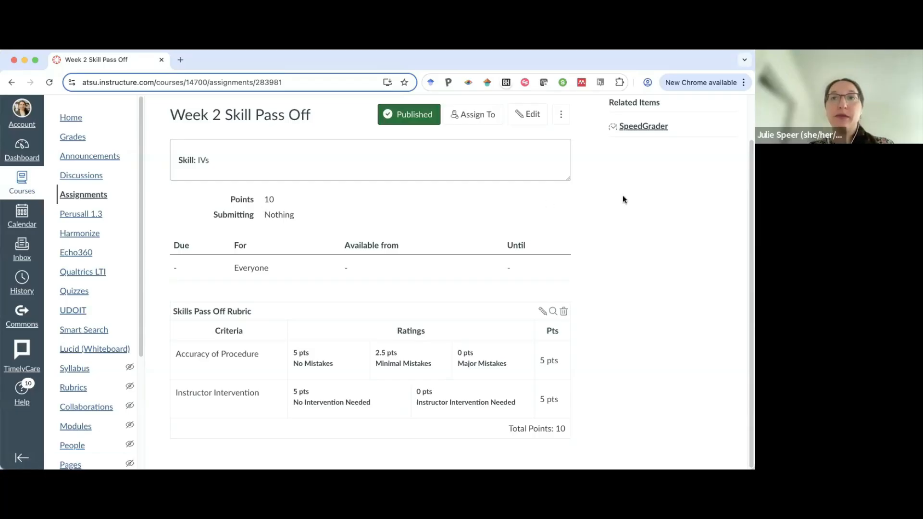
scroll(622, 195, "up", 2)
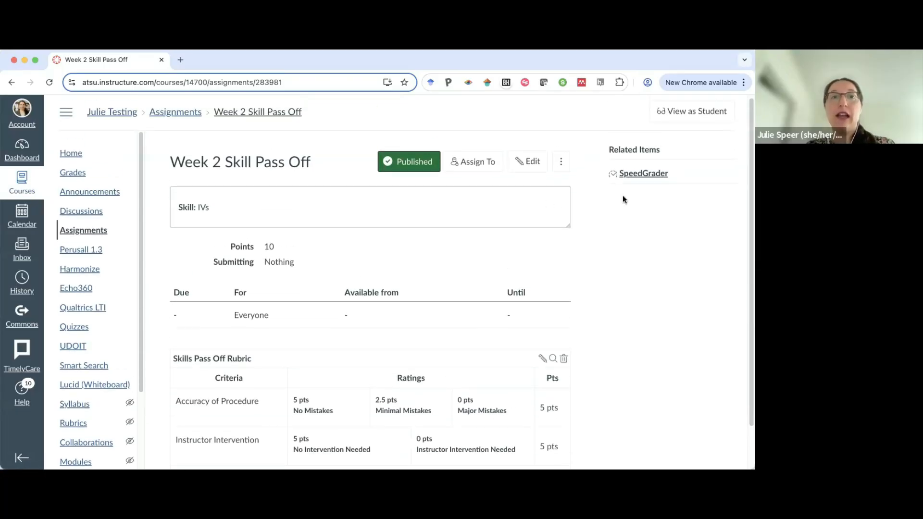
left_click(518, 169)
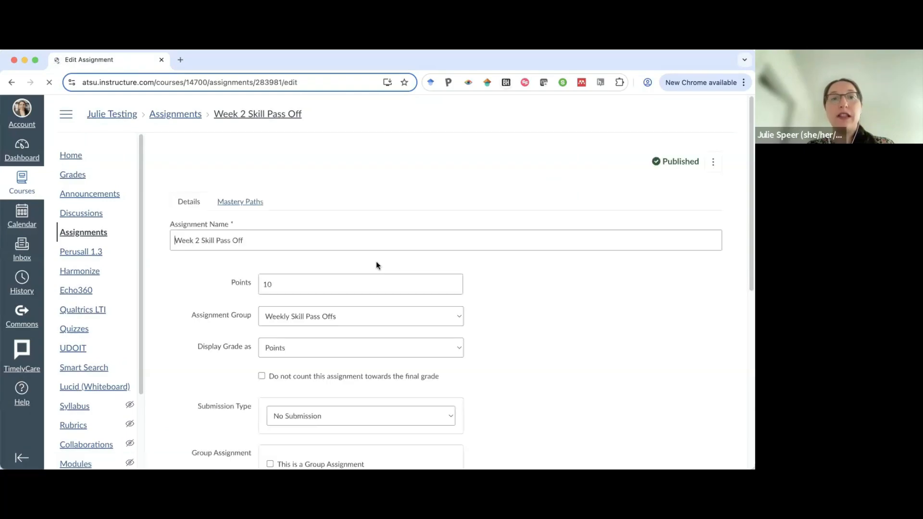
scroll(377, 263, "down", 10)
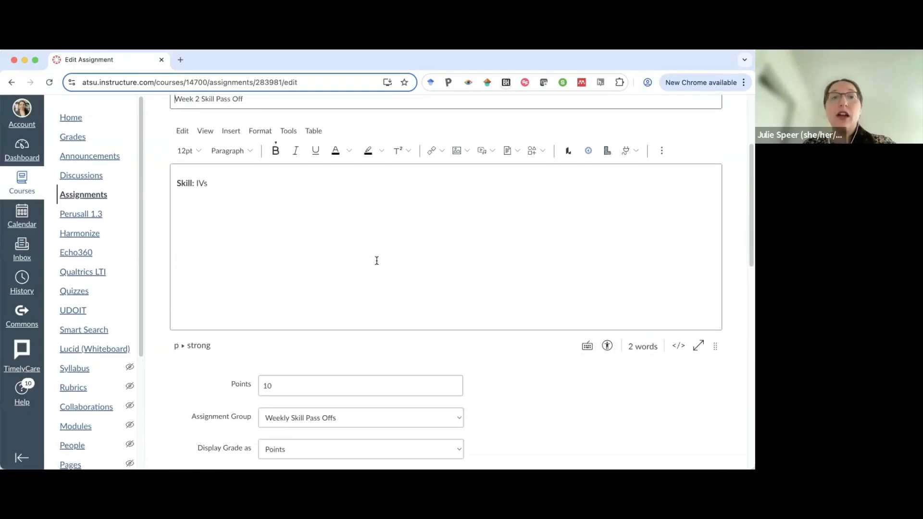
scroll(292, 351, "down", 3)
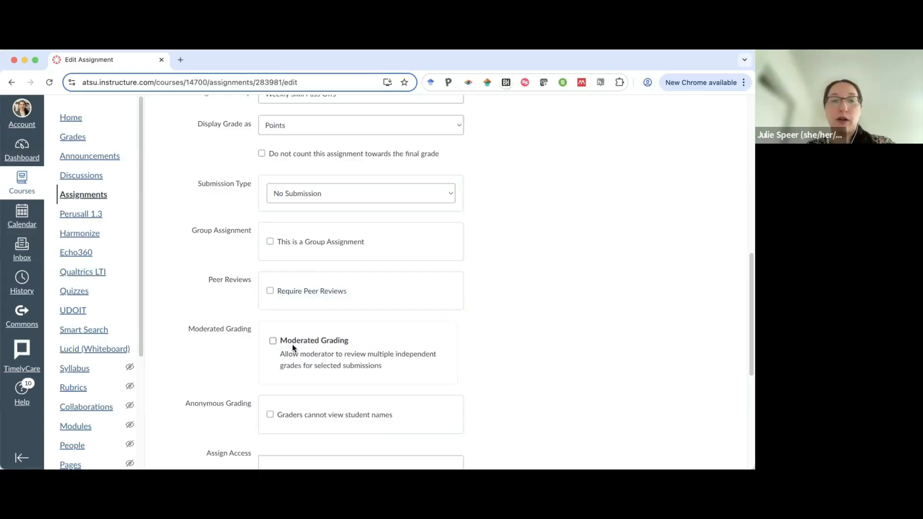
left_click(274, 340)
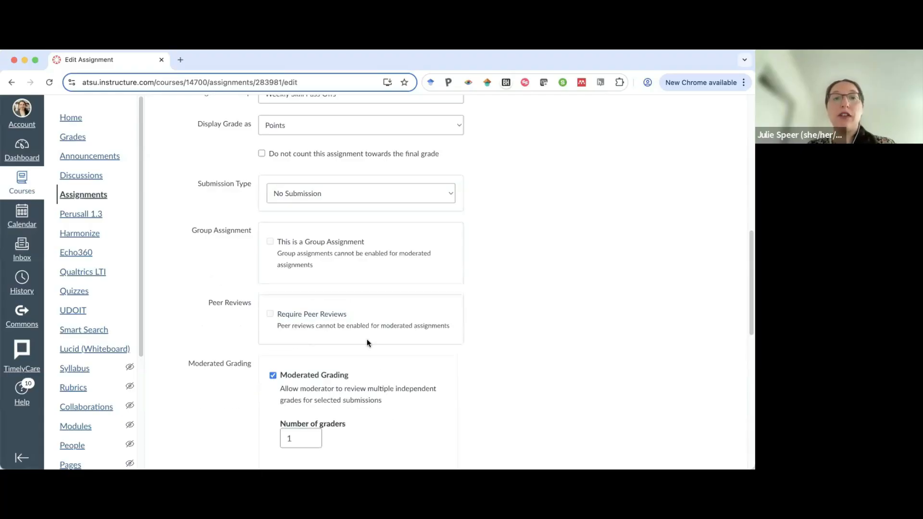
scroll(373, 366, "down", 1)
scroll(363, 352, "down", 1)
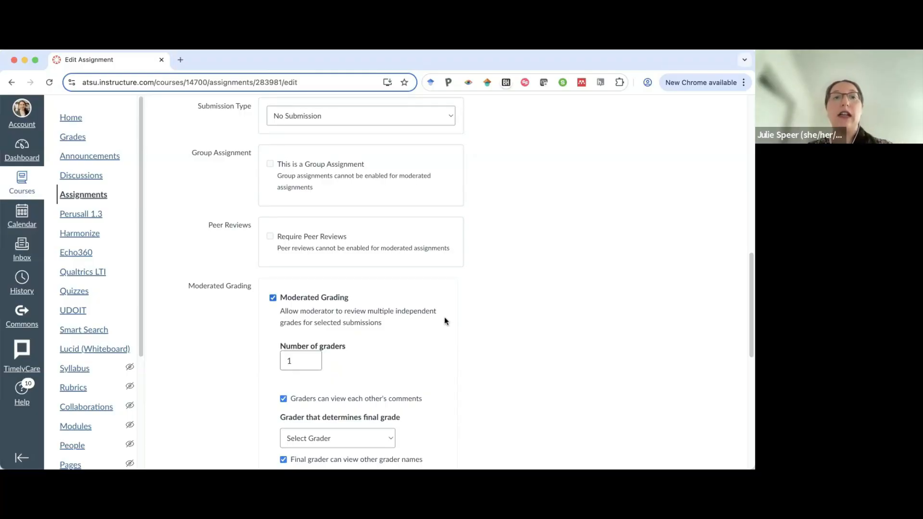
scroll(444, 318, "down", 1)
scroll(444, 318, "down", 1)
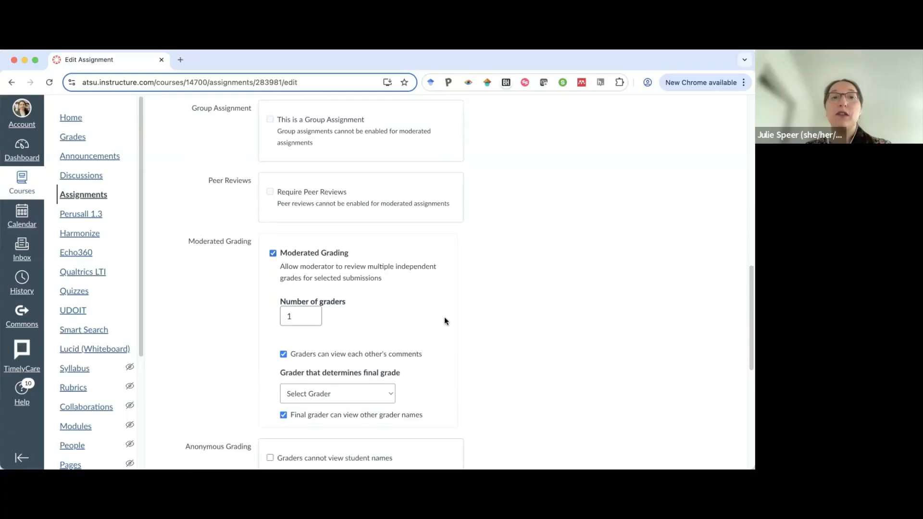
scroll(444, 316, "down", 5)
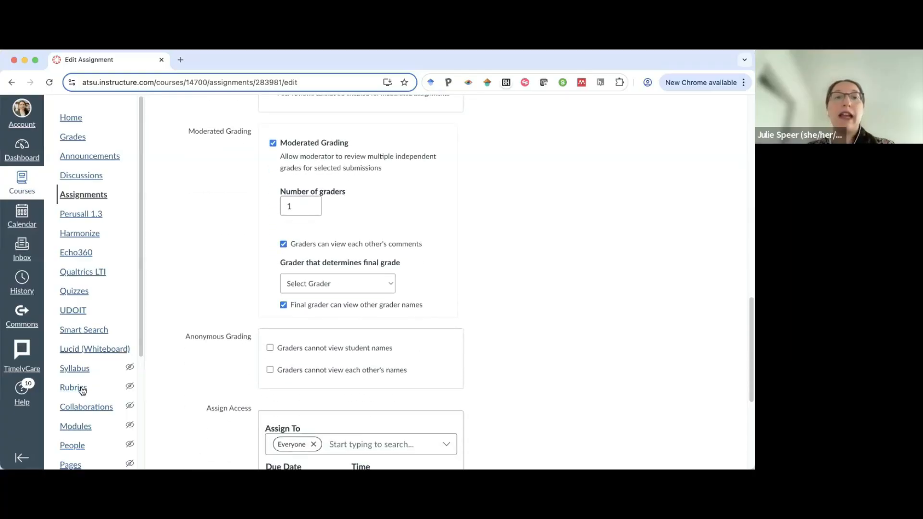
scroll(324, 319, "down", 10)
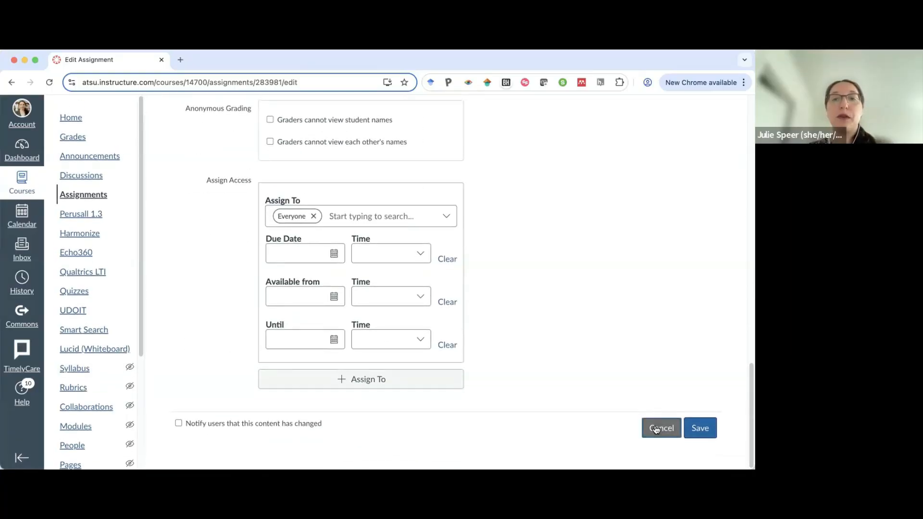
left_click(655, 429)
Open the course Rubrics page and view the Skills Pass Off Rubric.
scroll(282, 277, "down", 1)
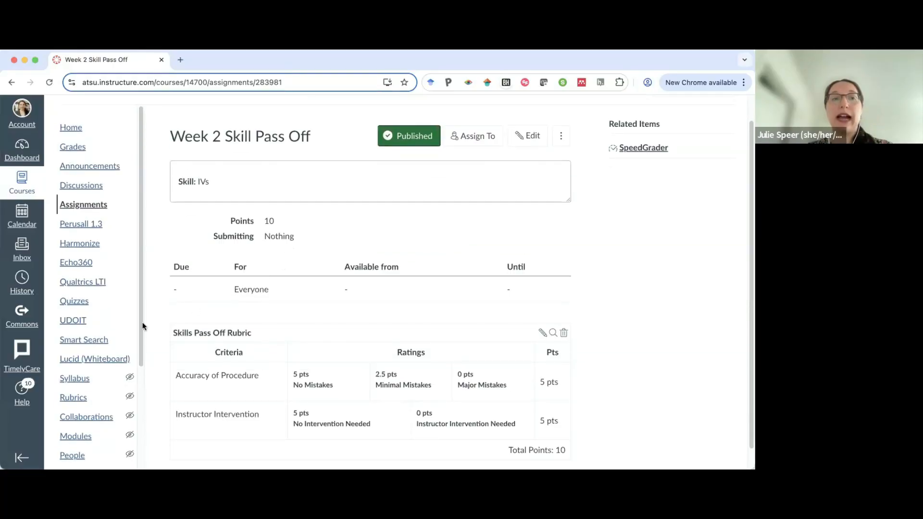
left_click(86, 400)
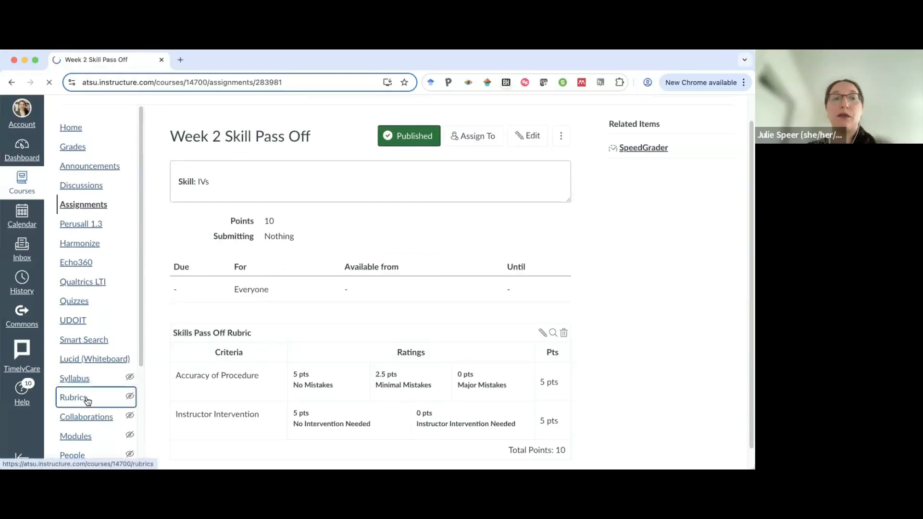
left_click(722, 114)
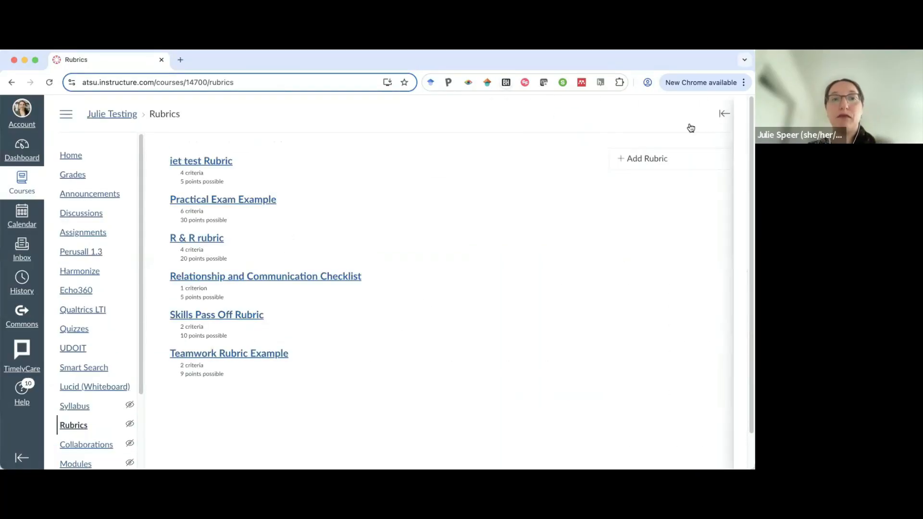
scroll(472, 231, "down", 1)
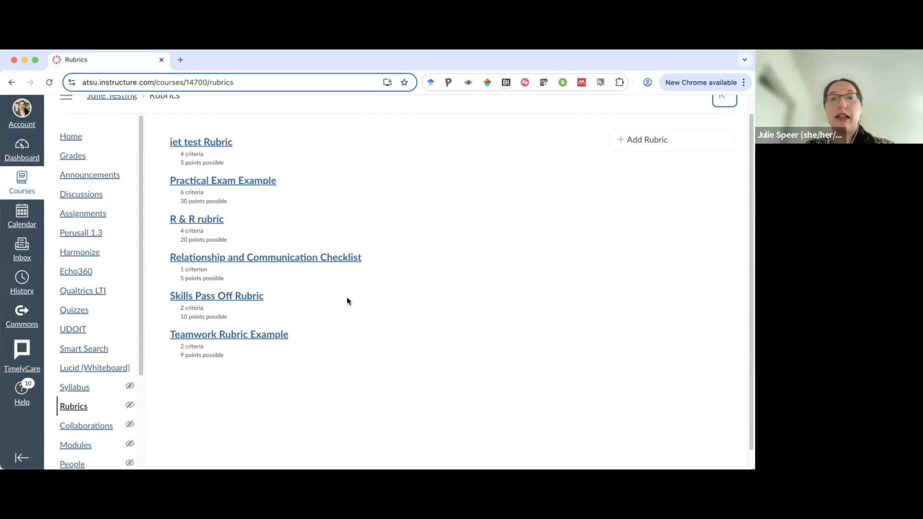
left_click(246, 297)
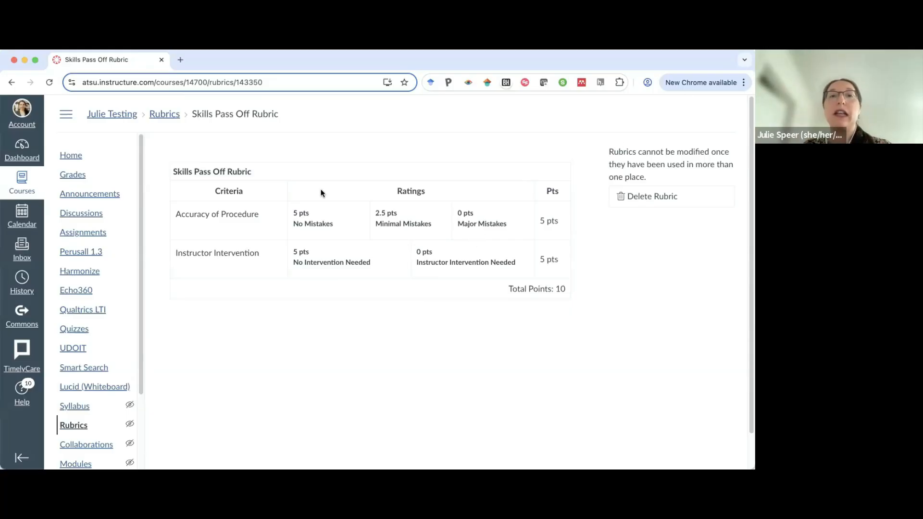
Delete the Skills Pass Off Rubric from the course rubrics list.
left_click(163, 114)
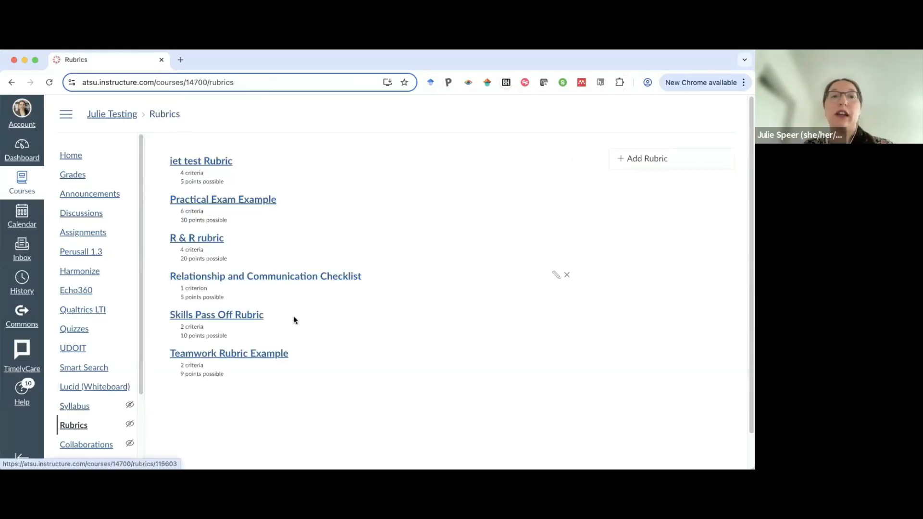
left_click(723, 119)
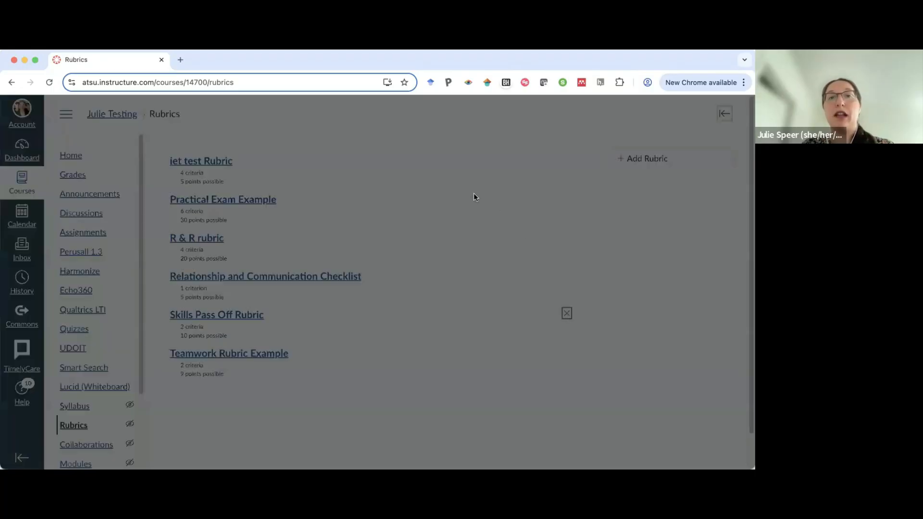
left_click(466, 186)
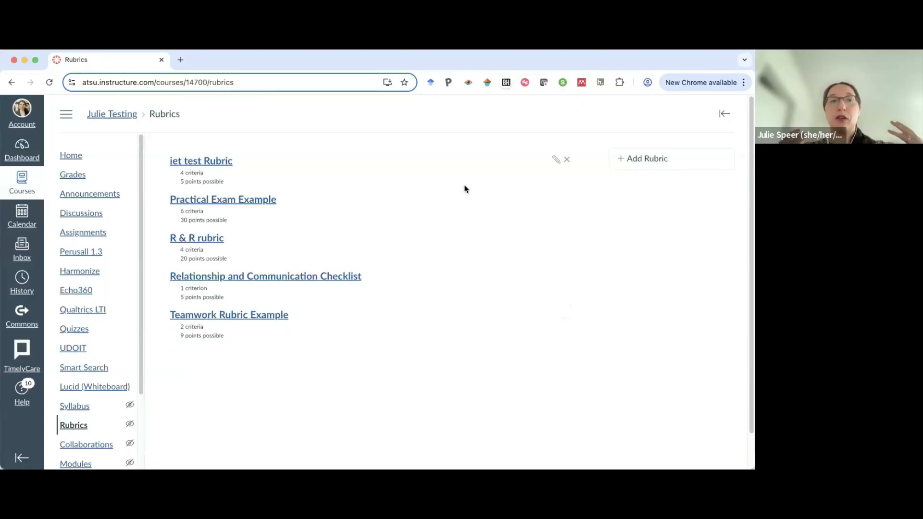